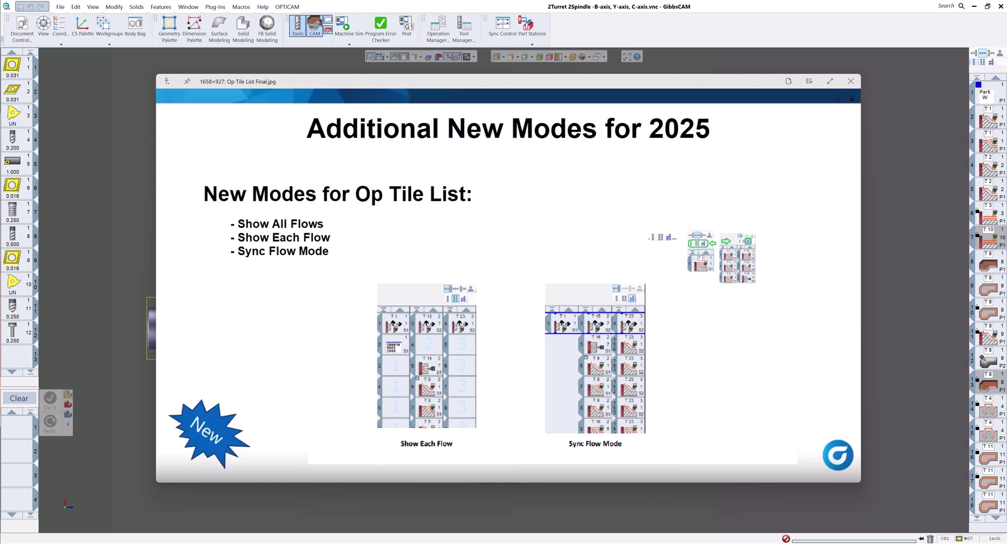
Close the slide preview and sort the machining operations from the op tile list.
key(Escape)
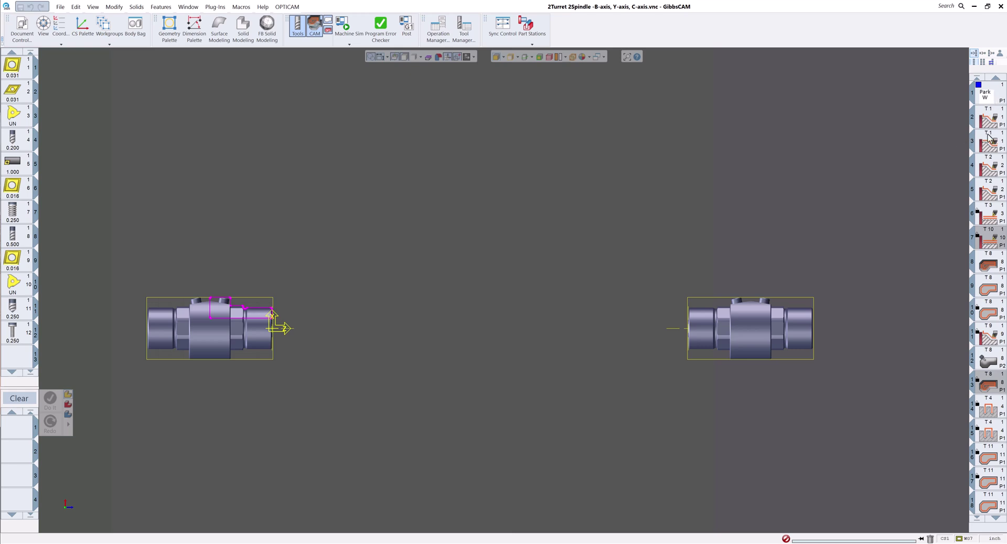
scroll(993, 260, down, 1)
scroll(993, 260, down, 12)
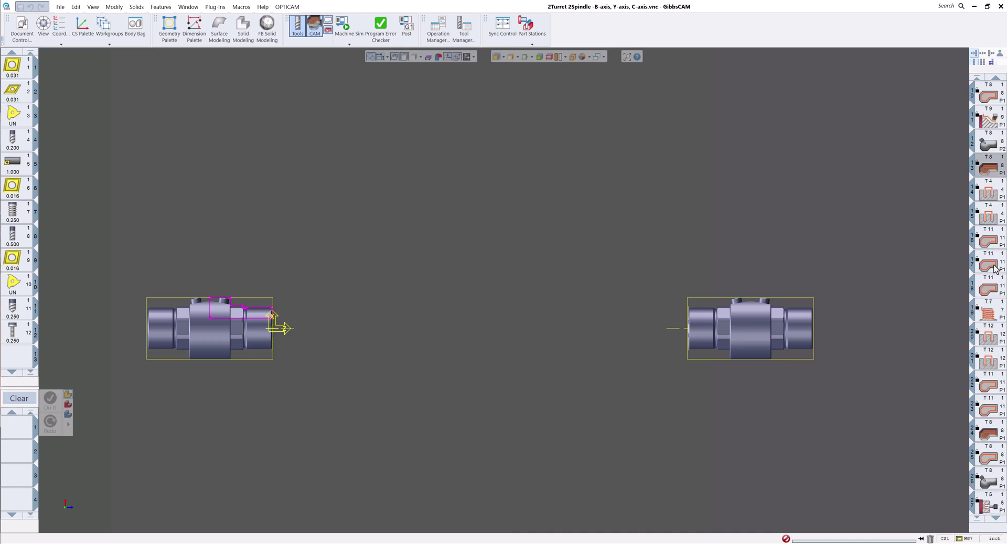
scroll(998, 267, down, 1)
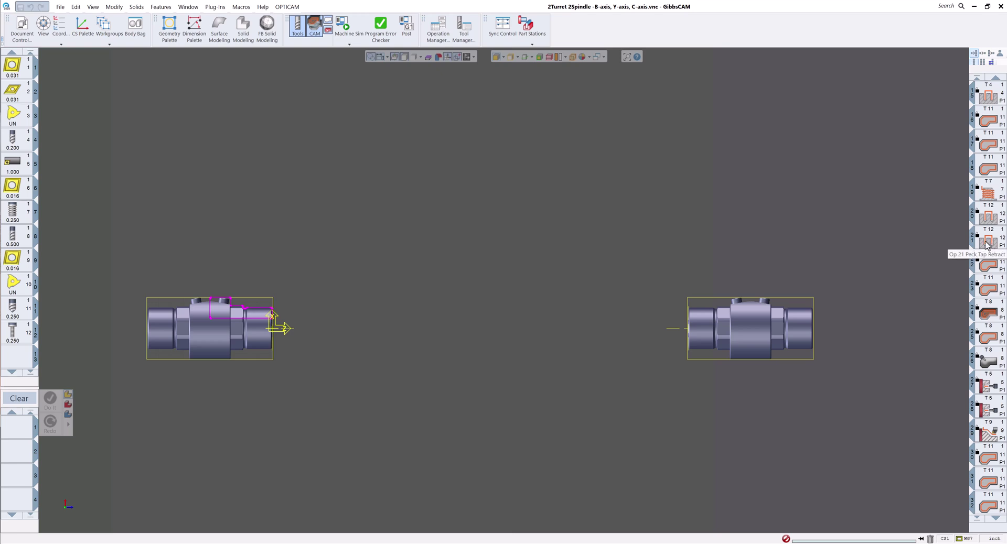
right_click(986, 243)
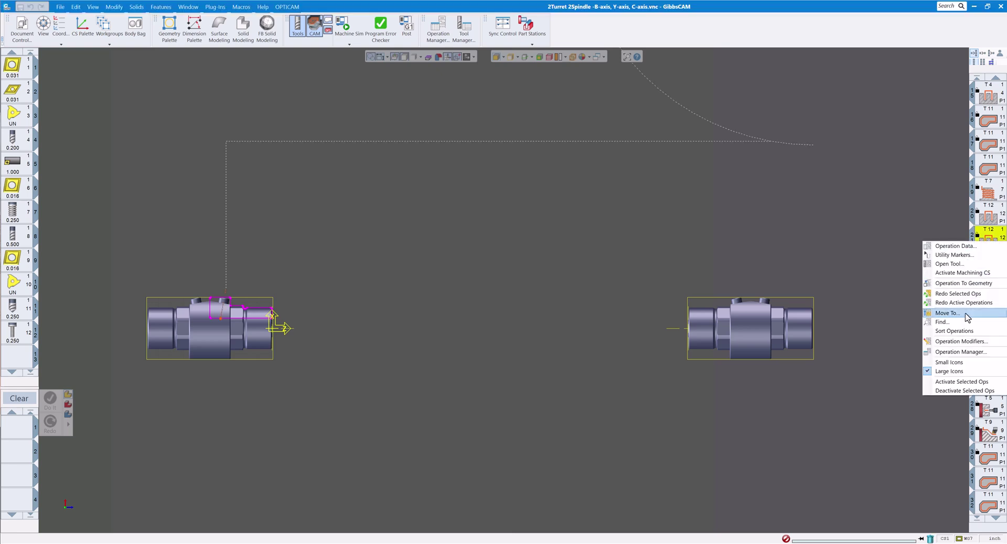
click(955, 331)
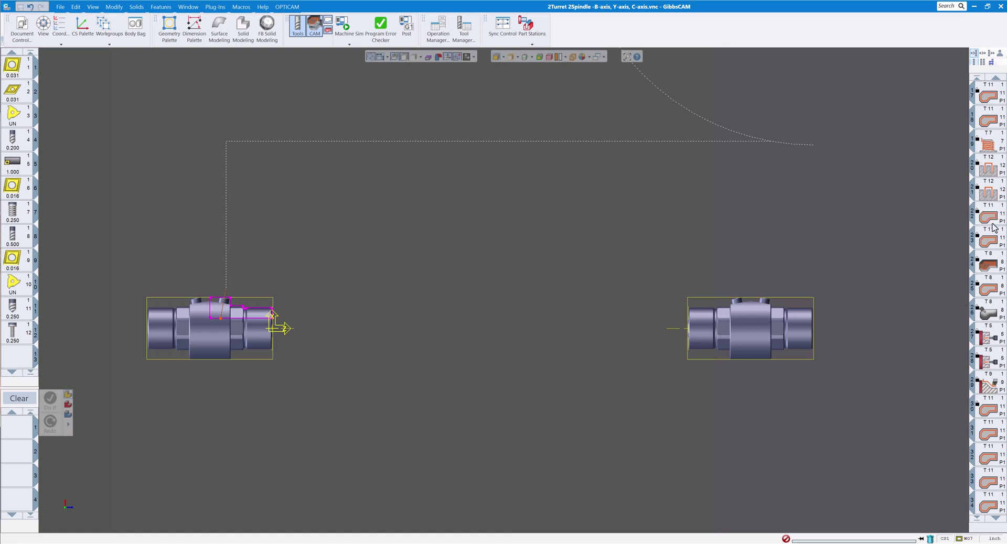
Examine the single-column op tile list through its last operations, including the flow 2 tiles and part transfer operations.
scroll(995, 227, down, 8)
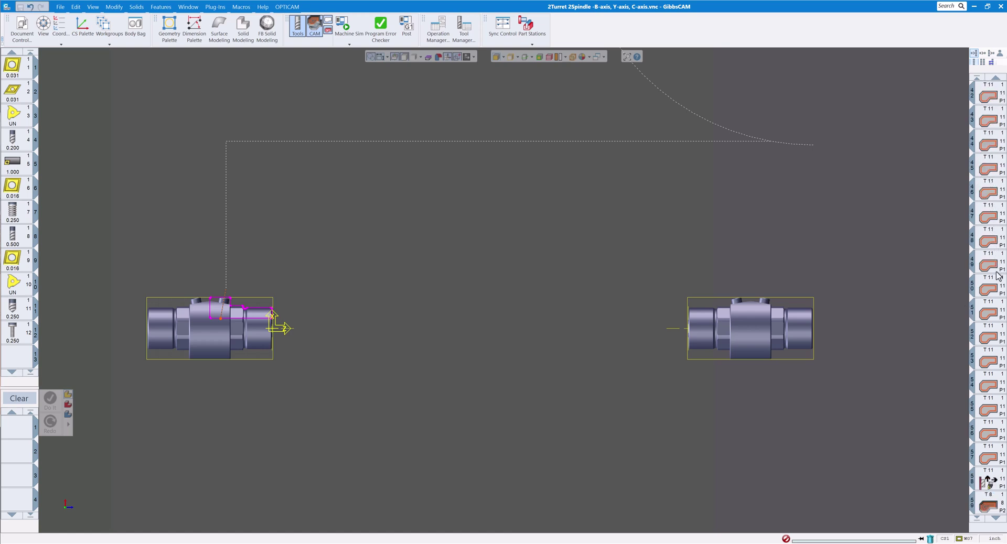
scroll(997, 279, down, 3)
scroll(997, 278, down, 4)
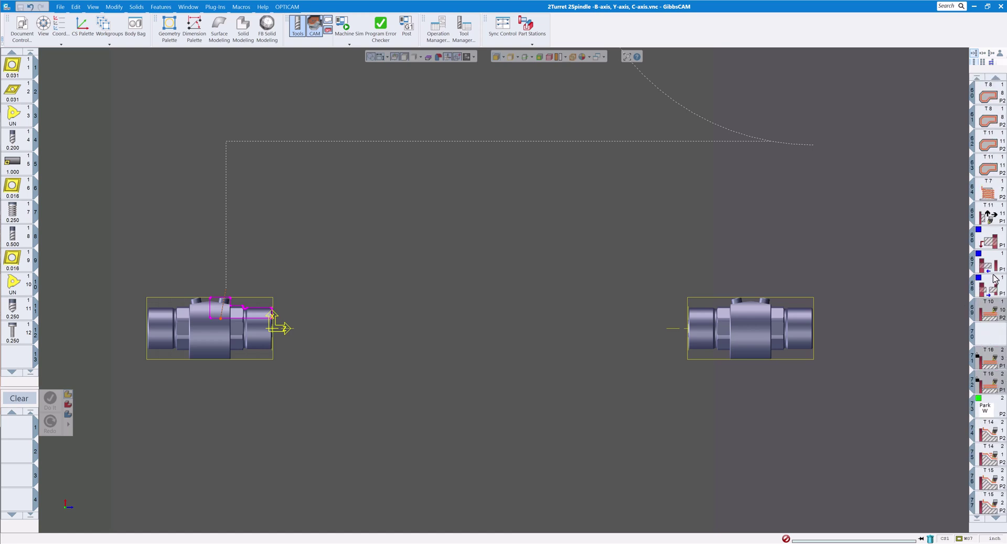
scroll(990, 291, down, 2)
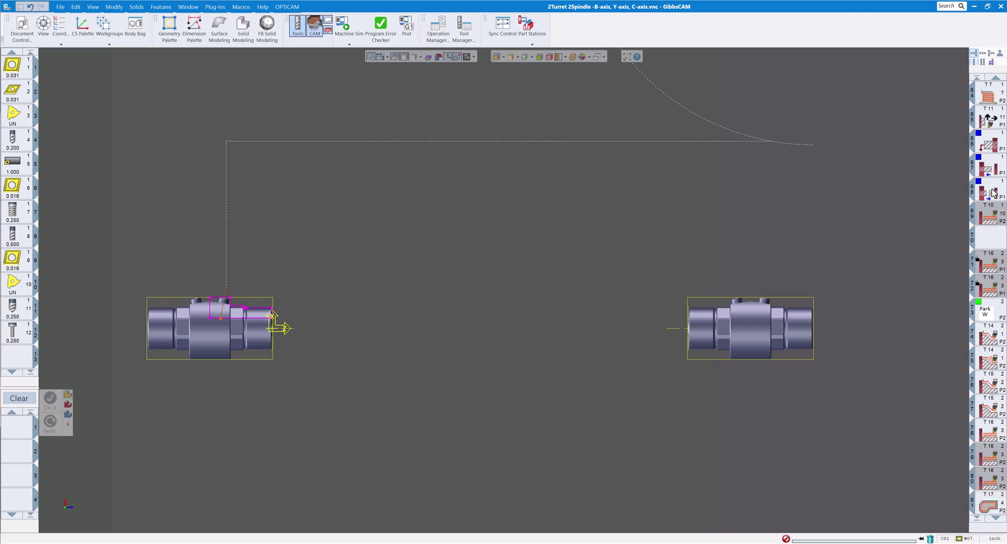
scroll(984, 290, down, 5)
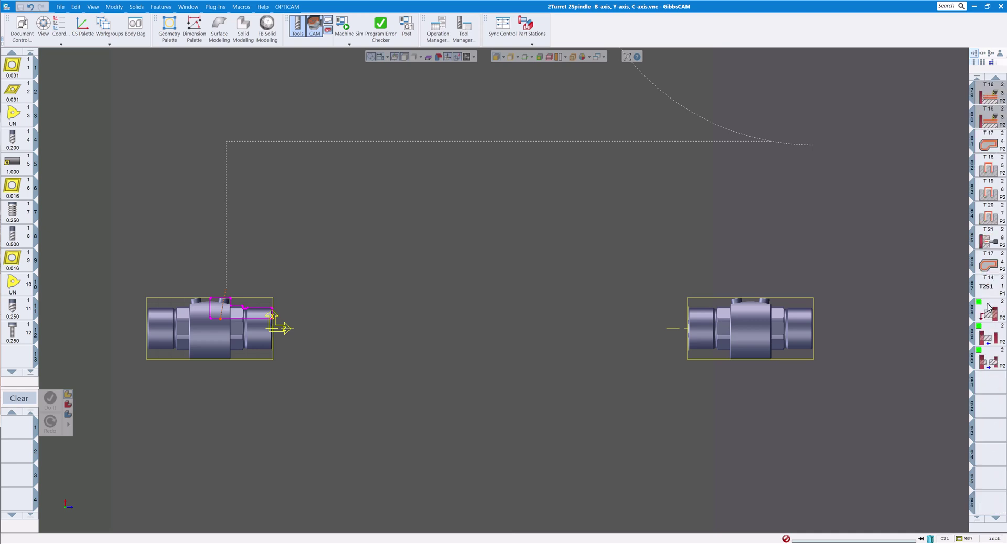
scroll(988, 307, up, 3)
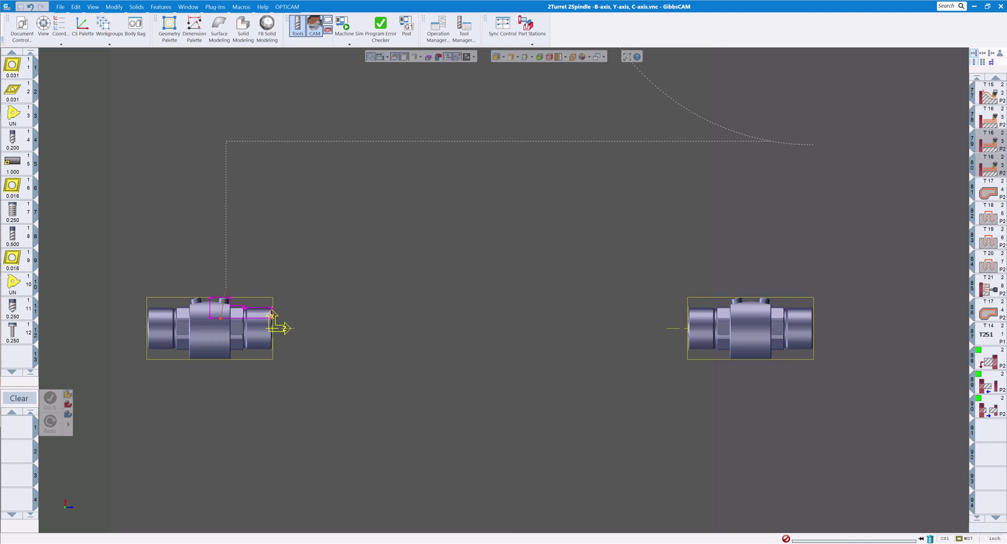
scroll(990, 263, up, 1)
scroll(990, 263, up, 6)
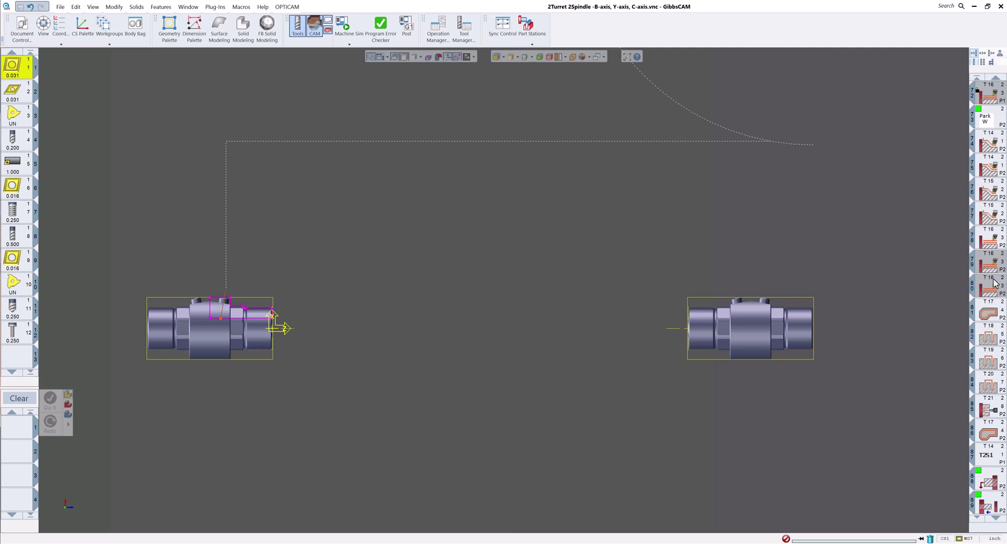
scroll(995, 283, up, 4)
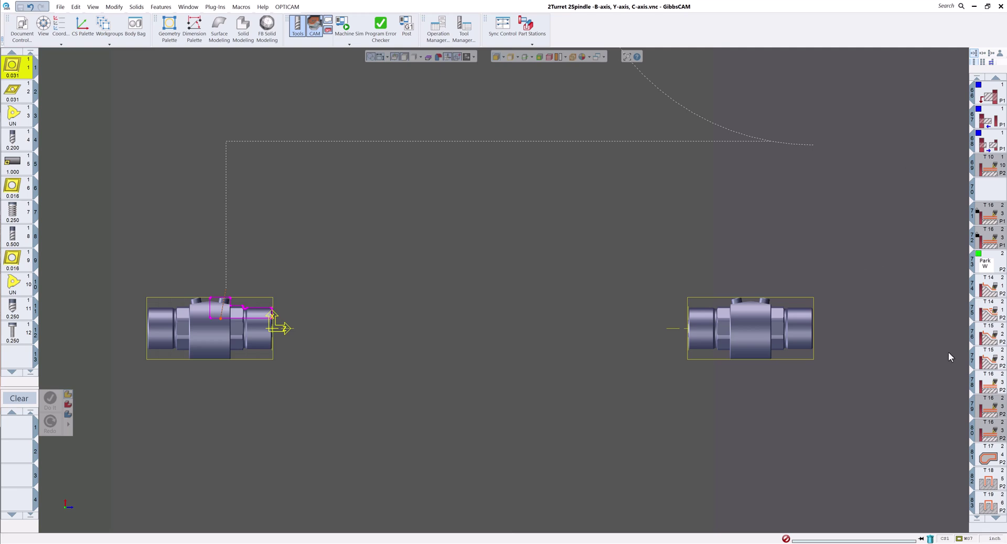
scroll(935, 298, down, 3)
scroll(919, 291, up, 3)
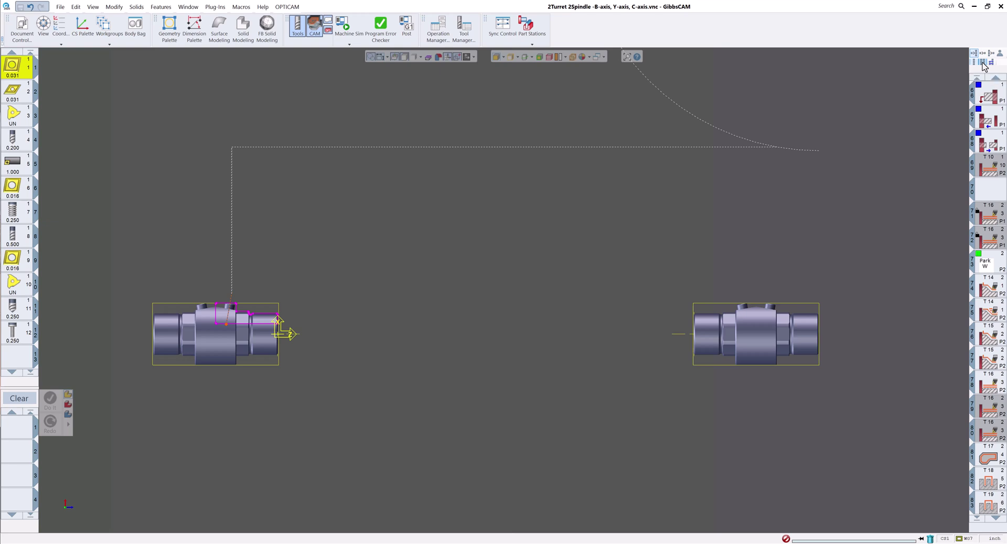
Switch the op tile list to Show Each Flow and look through the separate columns for flows 1 and 2.
click(983, 64)
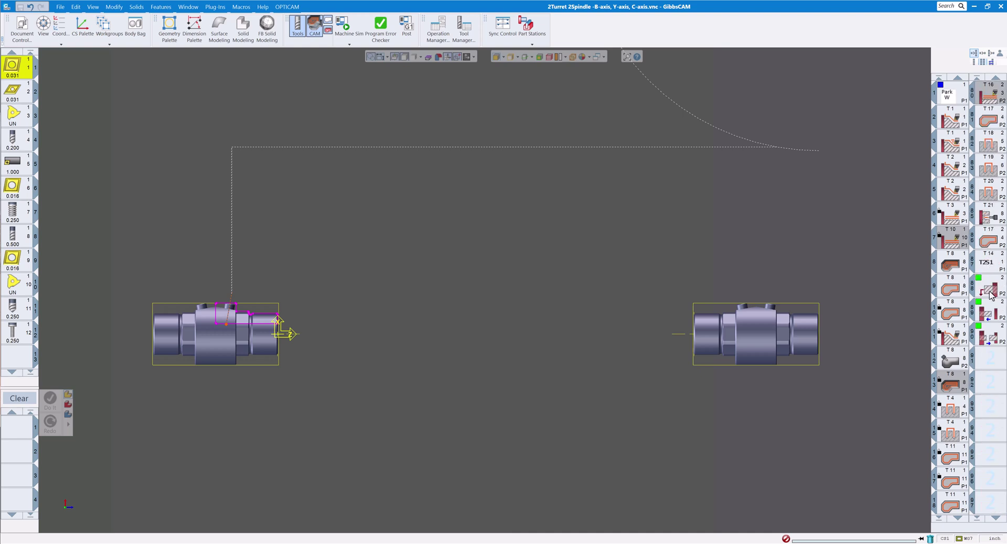
scroll(947, 286, down, 10)
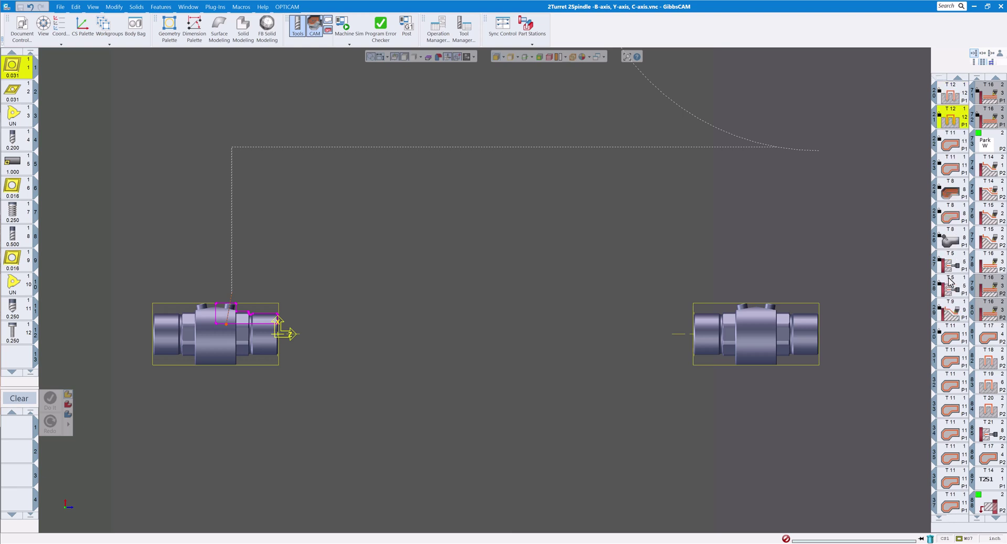
scroll(949, 281, up, 5)
scroll(949, 282, up, 4)
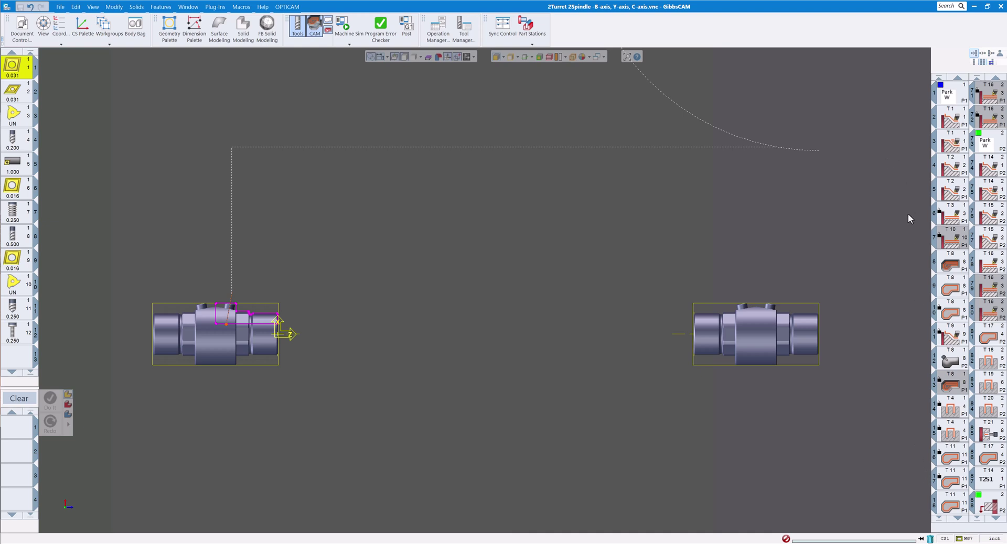
Switch the op tile list to Sync Flow Mode and review how both flows' operations line up at the sync points.
click(991, 62)
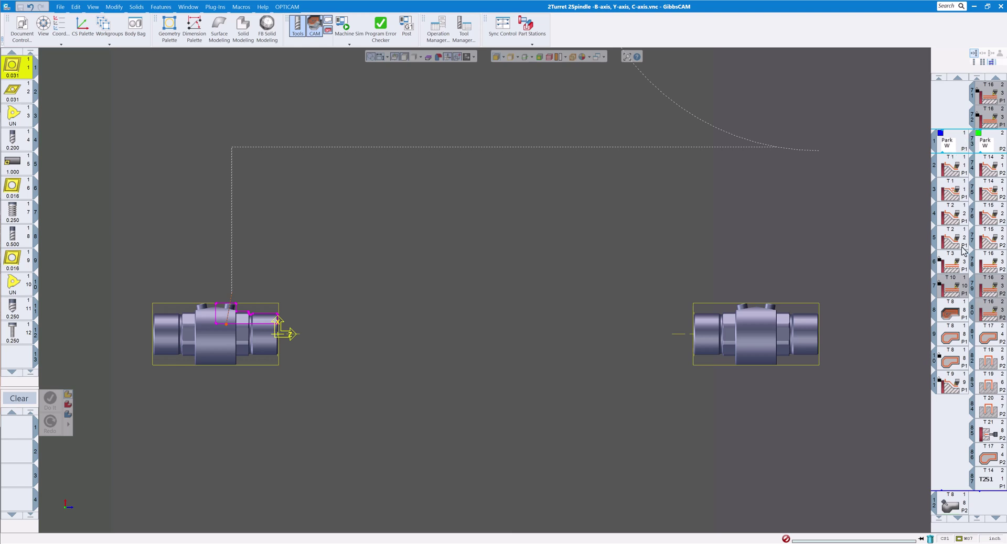
scroll(963, 252, down, 5)
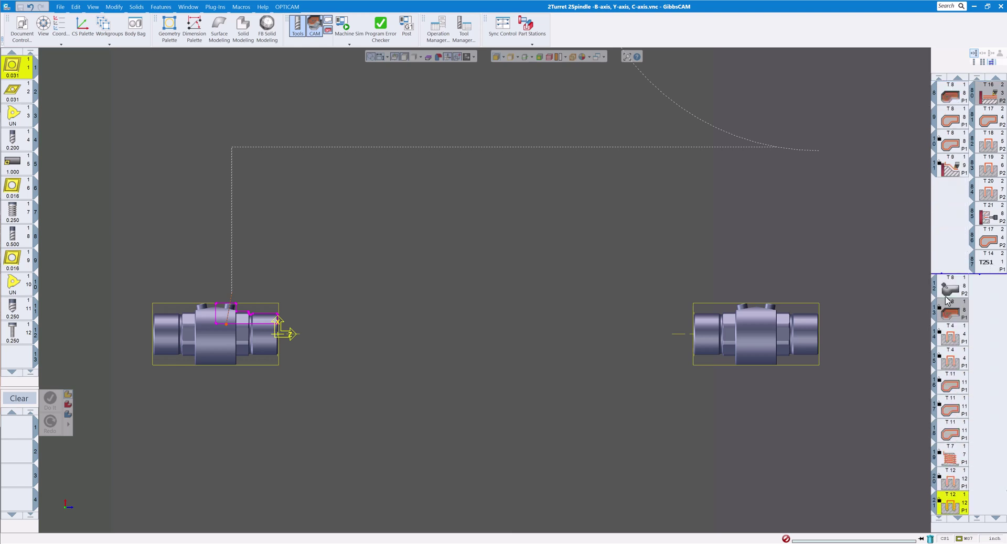
scroll(947, 300, down, 8)
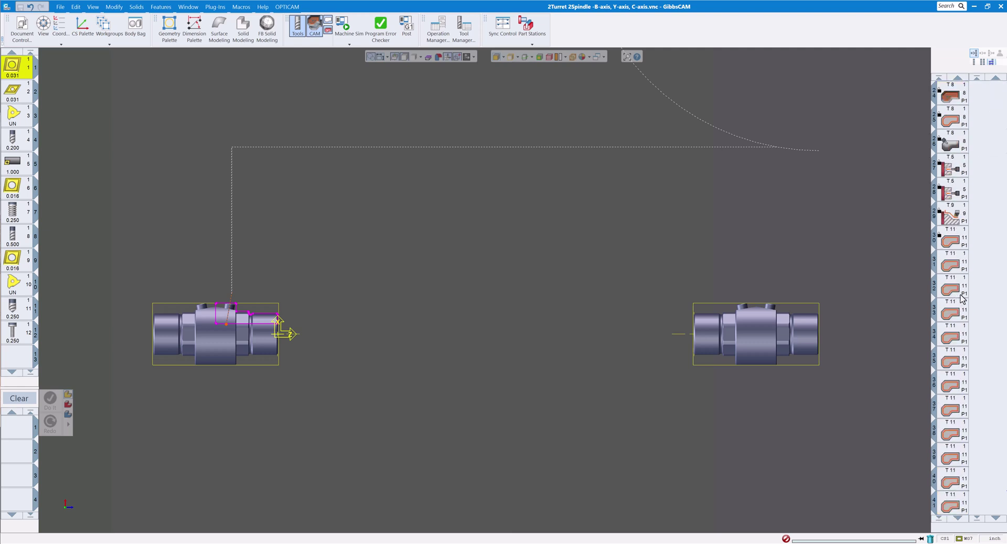
scroll(963, 299, down, 12)
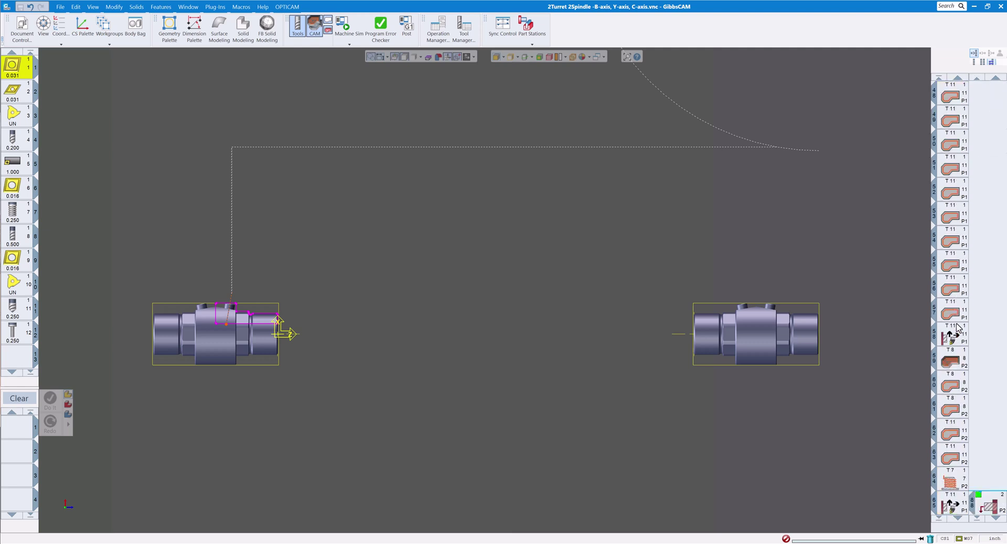
scroll(959, 328, down, 4)
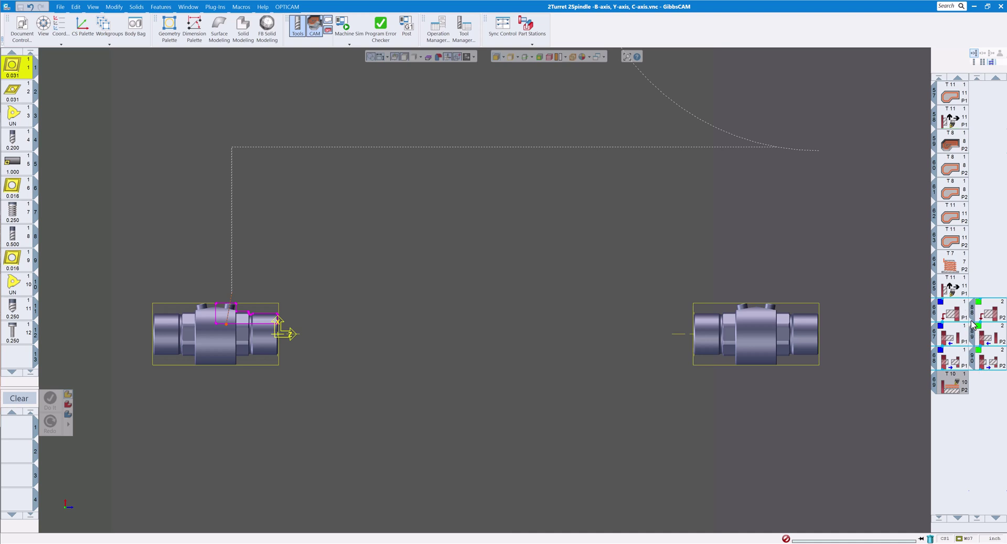
scroll(971, 322, up, 8)
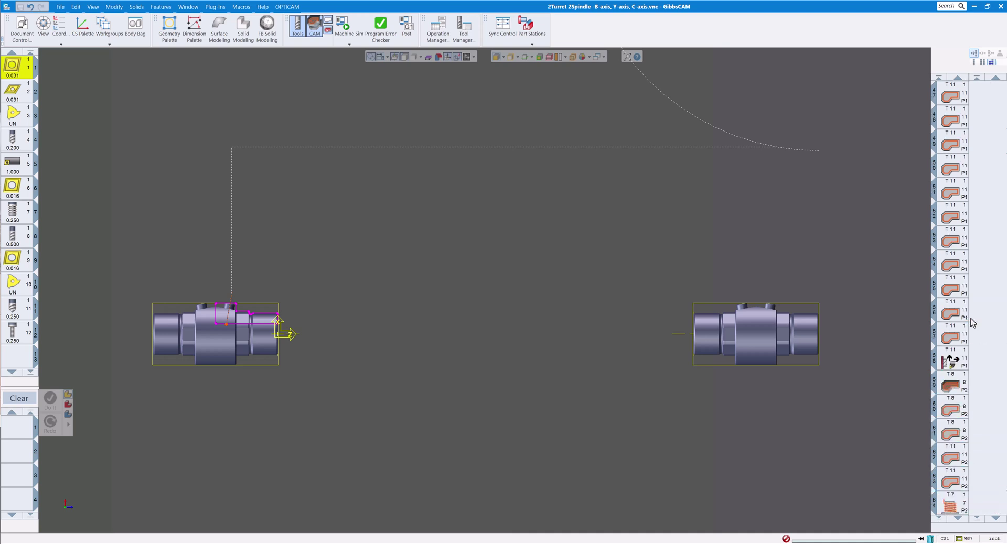
scroll(972, 322, up, 8)
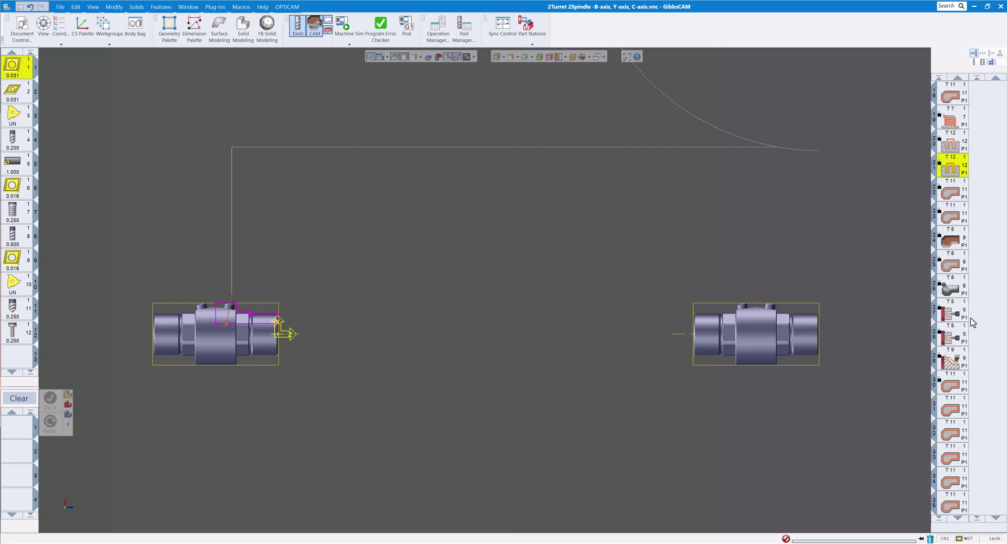
Open Sync Control and place its window over the modelling area, away from the op tile list.
click(510, 31)
drag(575, 111, 381, 99)
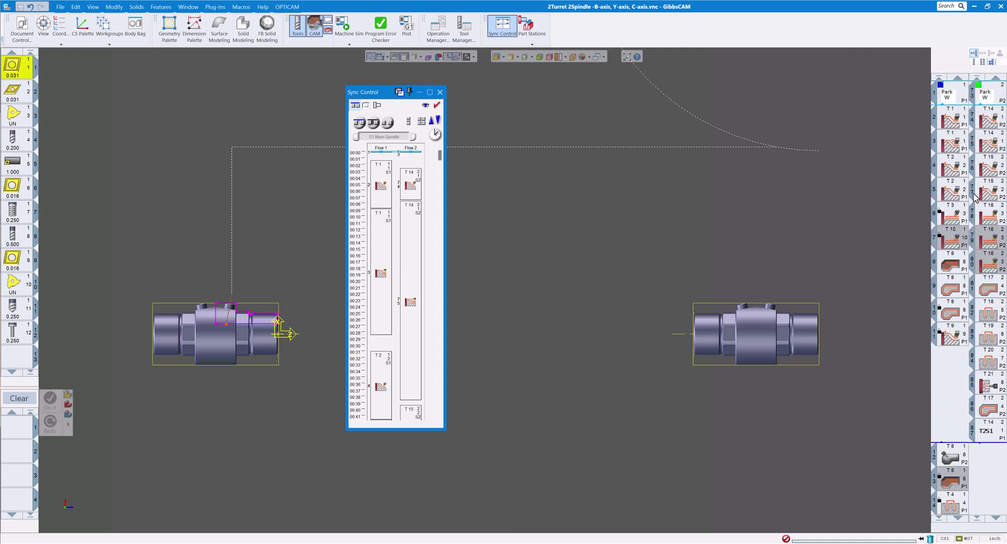
scroll(975, 197, up, 1)
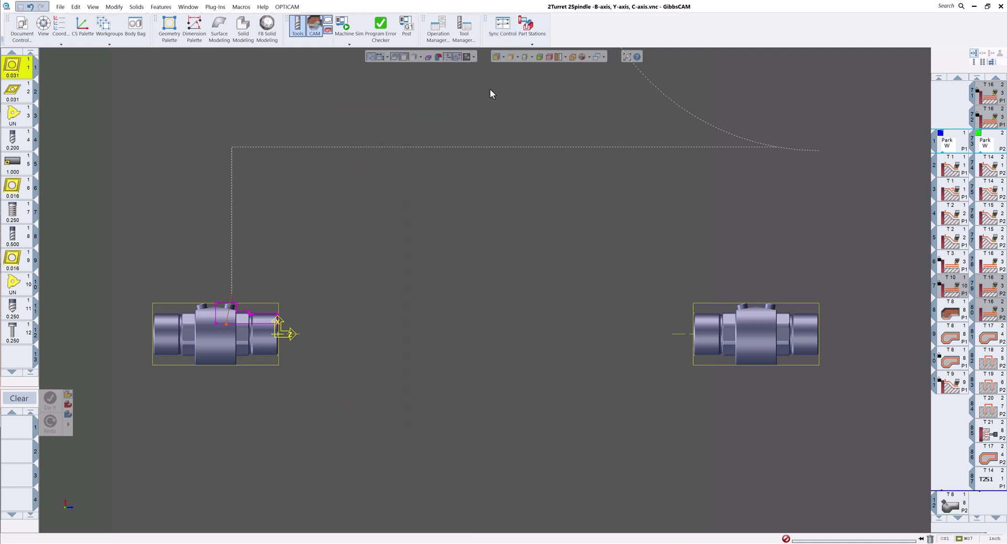
click(502, 30)
drag(357, 101, 250, 106)
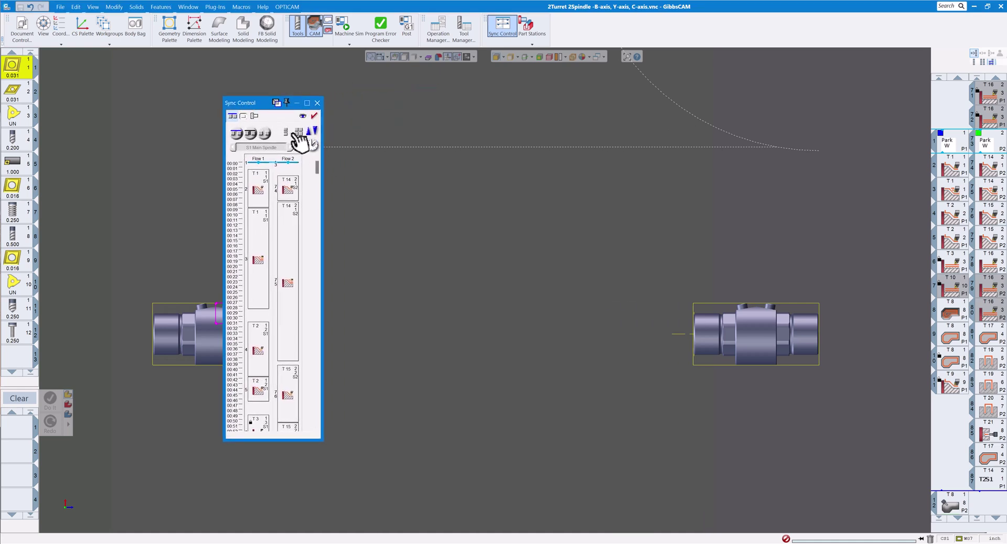
Show the Sync Control operations as equal-sized tiles and compare their order in both flows with the op tile list.
click(311, 145)
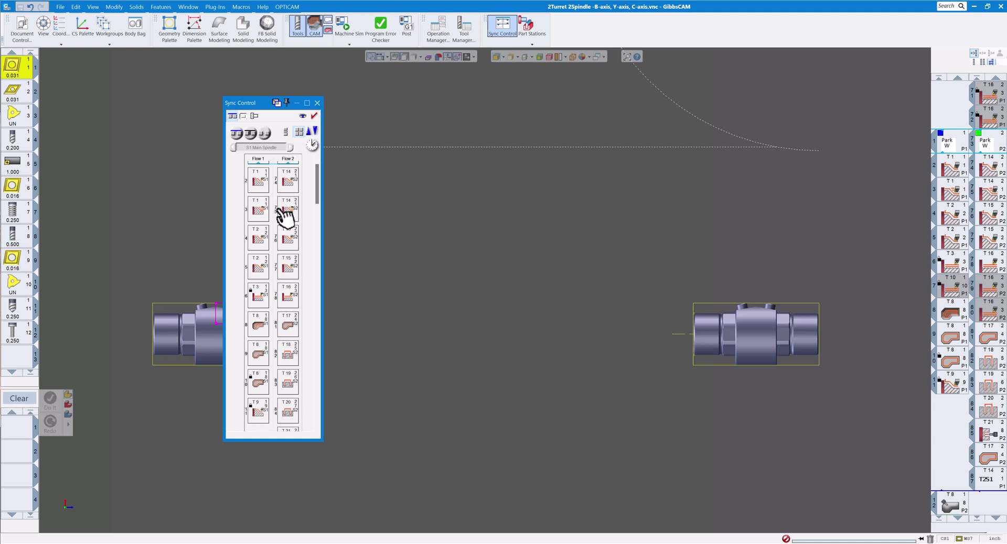
scroll(285, 214, down, 5)
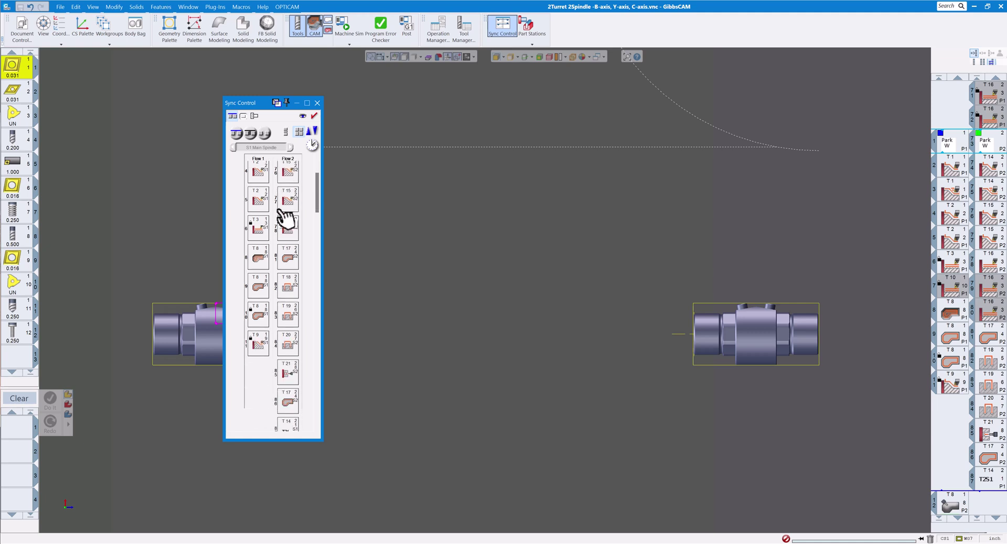
scroll(286, 215, down, 3)
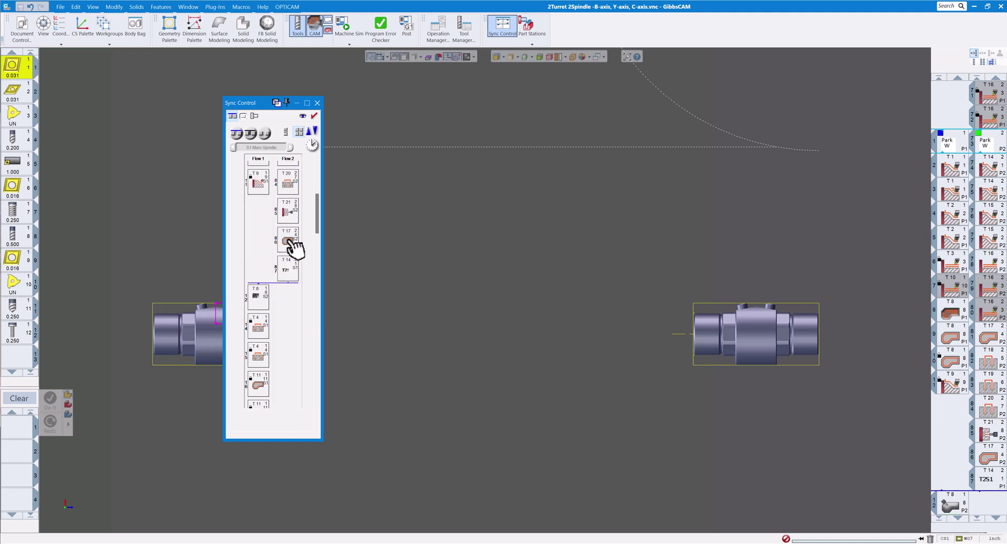
scroll(292, 242, up, 8)
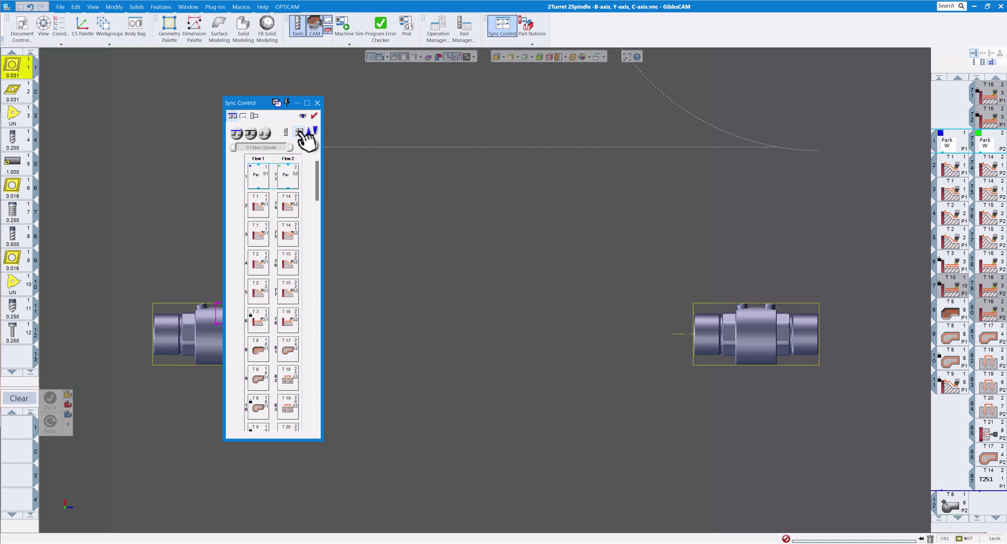
Return Sync Control to its time-scaled display and look over the operation durations in both flows.
click(299, 132)
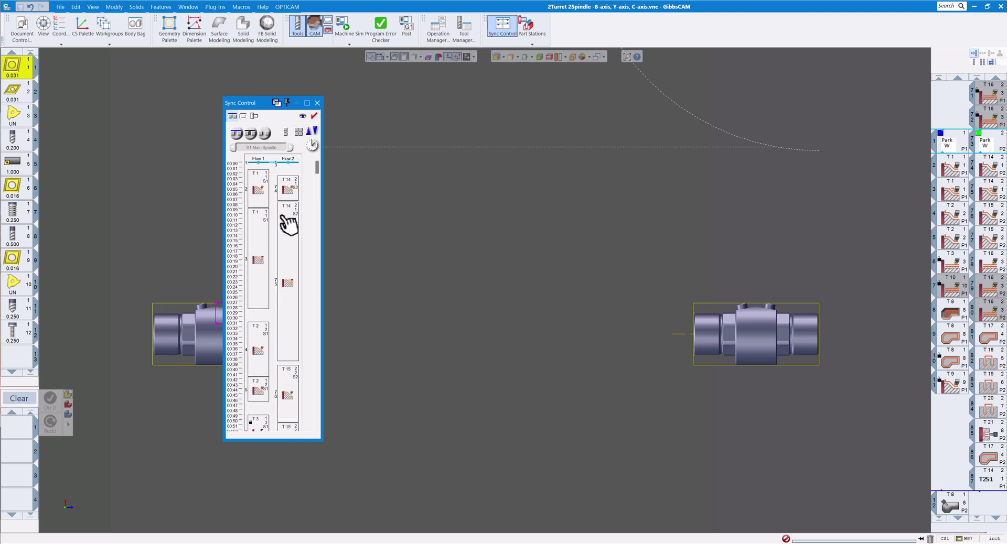
scroll(278, 219, down, 3)
scroll(278, 220, up, 3)
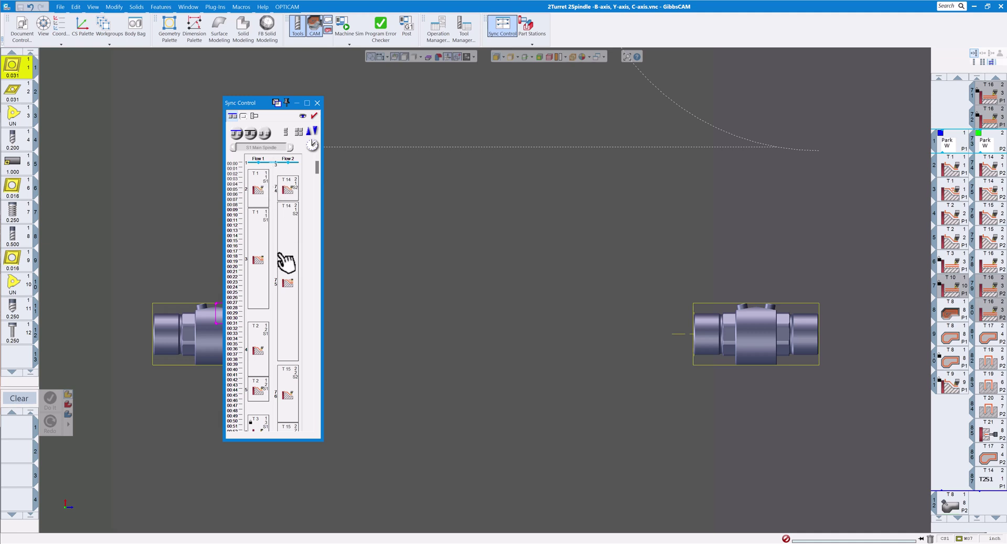
Move Sync Control clear, start Machine Sim, and rescale the flow timeline to one-second increments.
drag(259, 106, 694, 130)
click(344, 26)
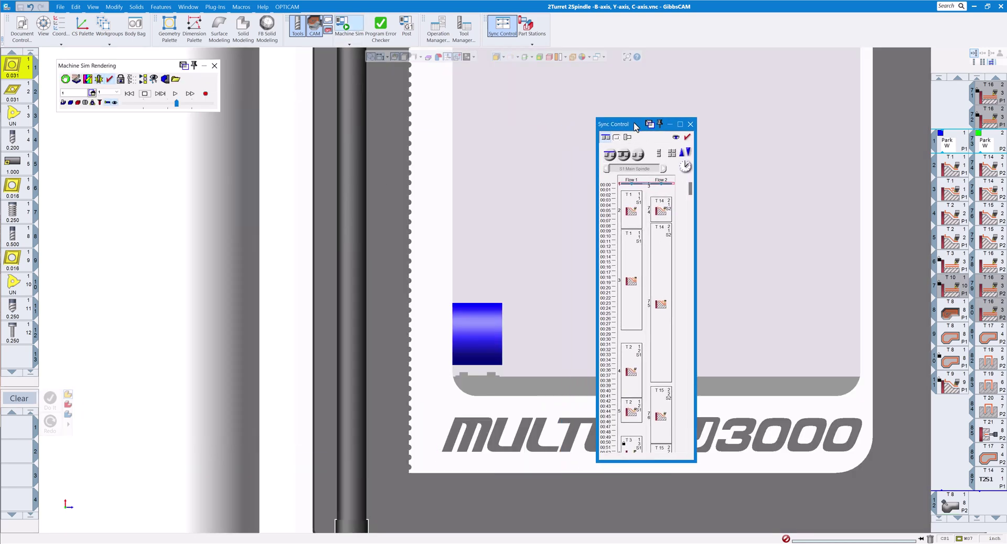
click(687, 152)
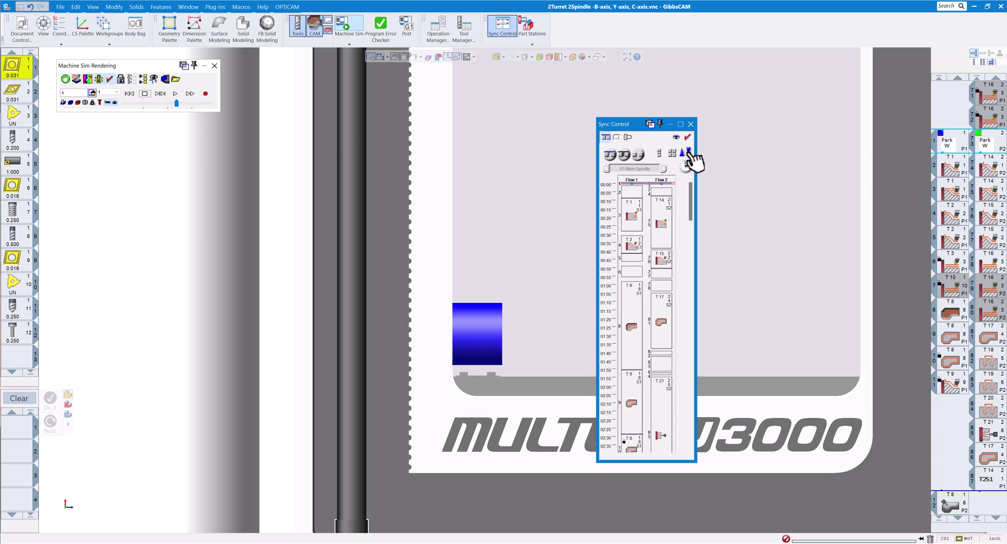
click(688, 152)
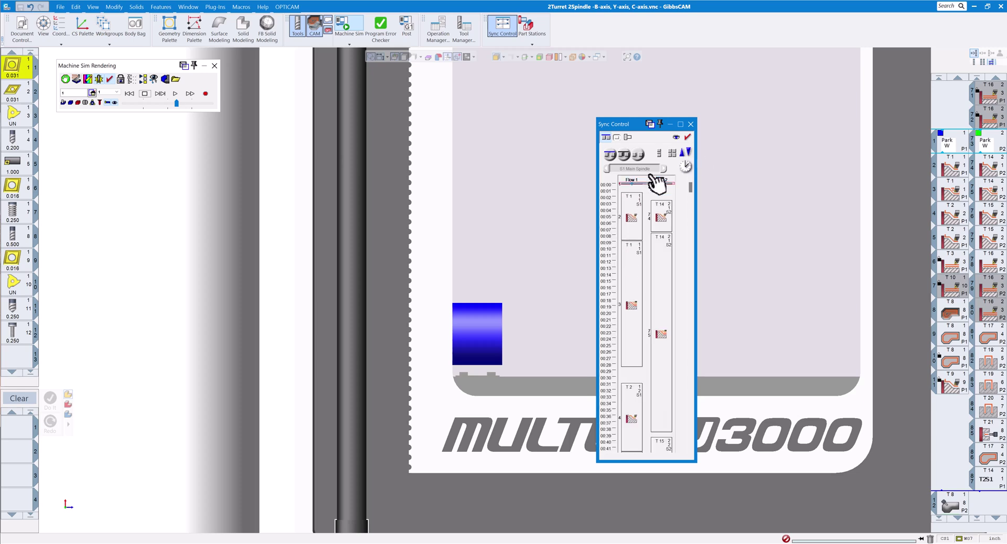
Play the machine simulation, follow both flows along the Sync Control timeline, and stop playback.
click(175, 94)
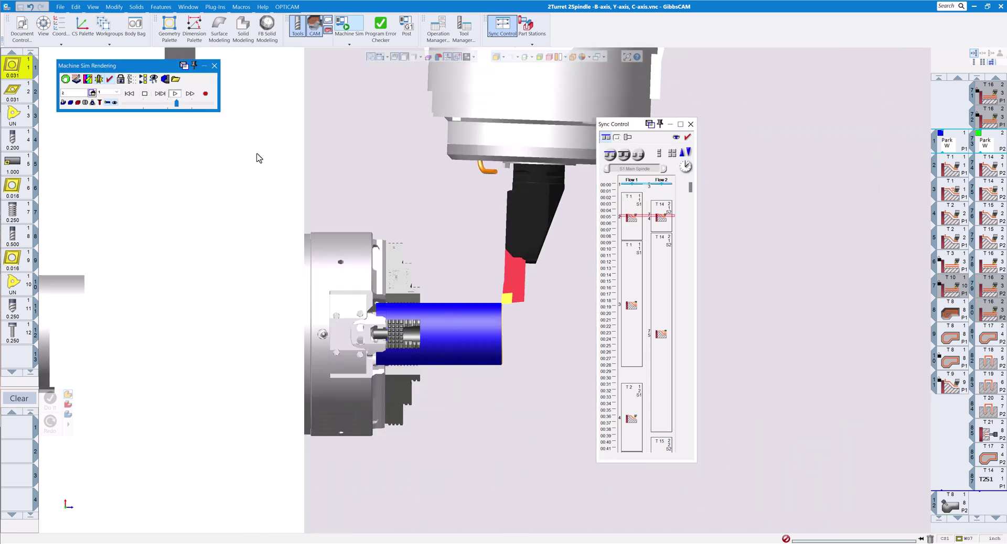
click(144, 94)
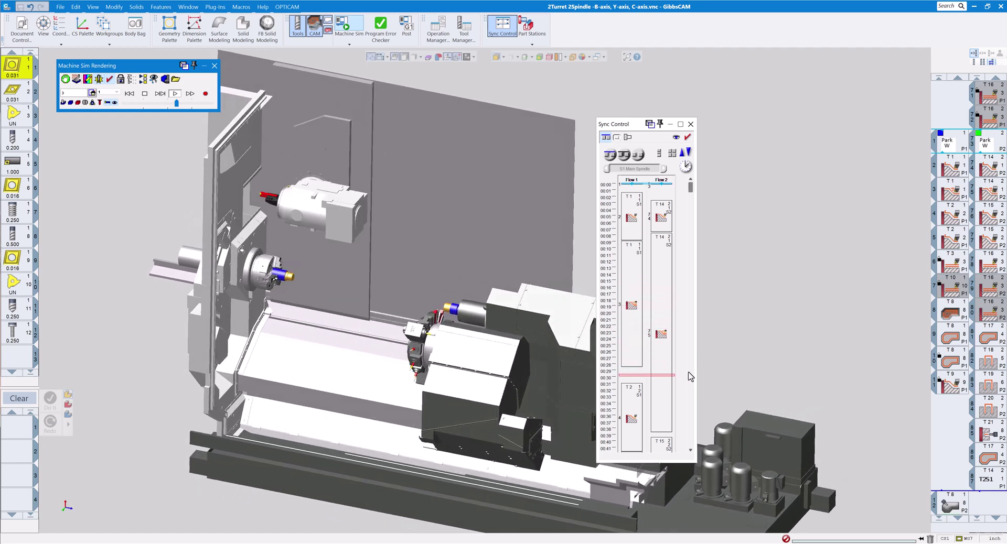
drag(692, 186, 690, 193)
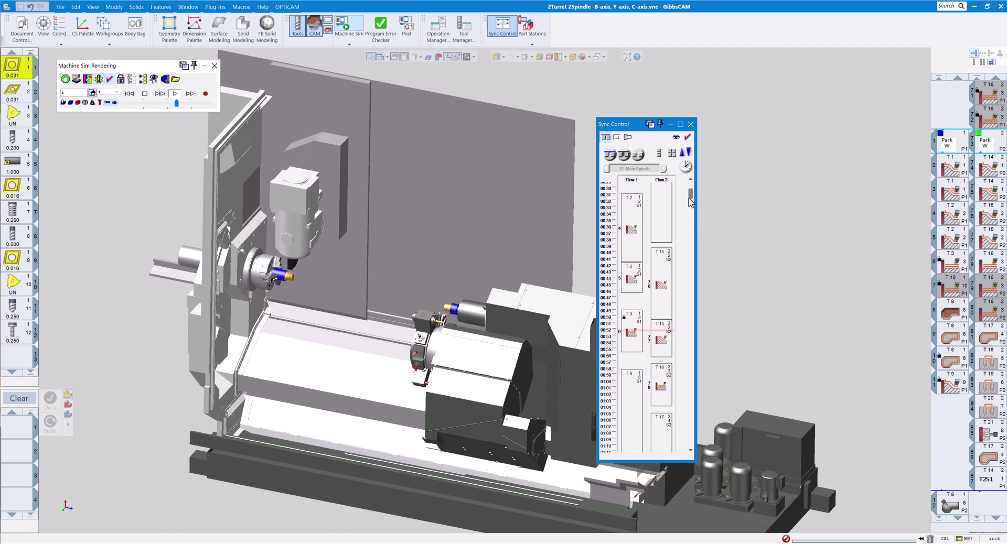
scroll(690, 200, down, 5)
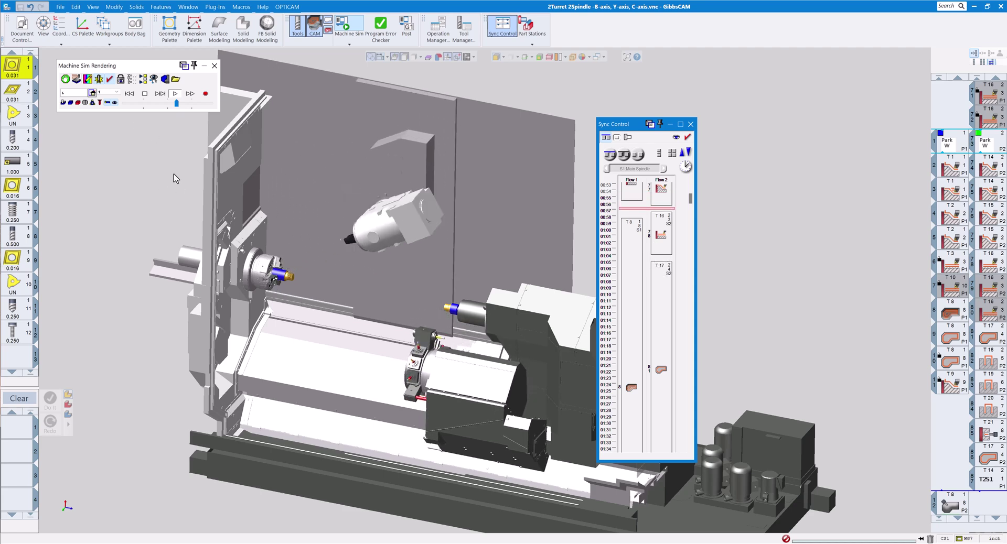
click(145, 95)
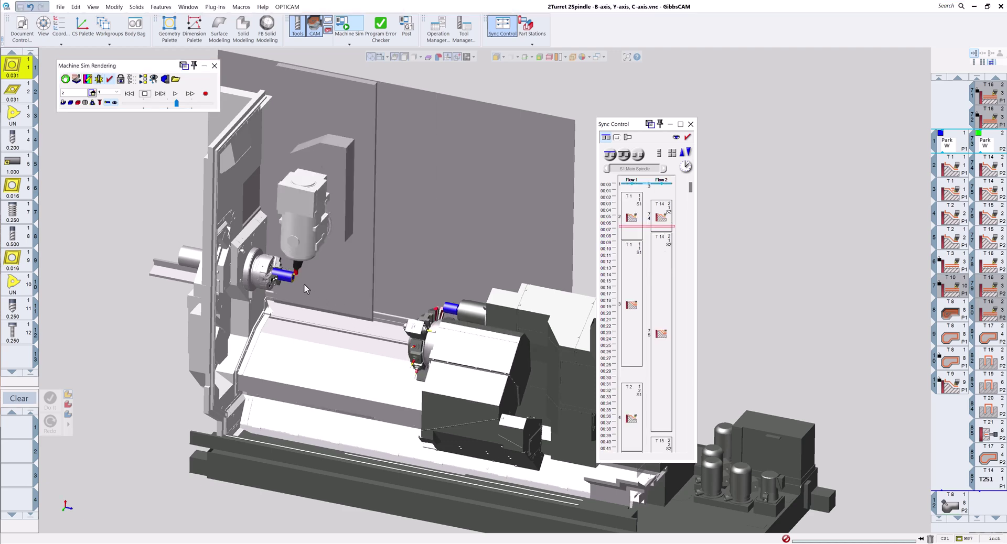
Focus on the main-spindle part and turn on rotary hints in the machine simulation.
scroll(304, 285, up, 6)
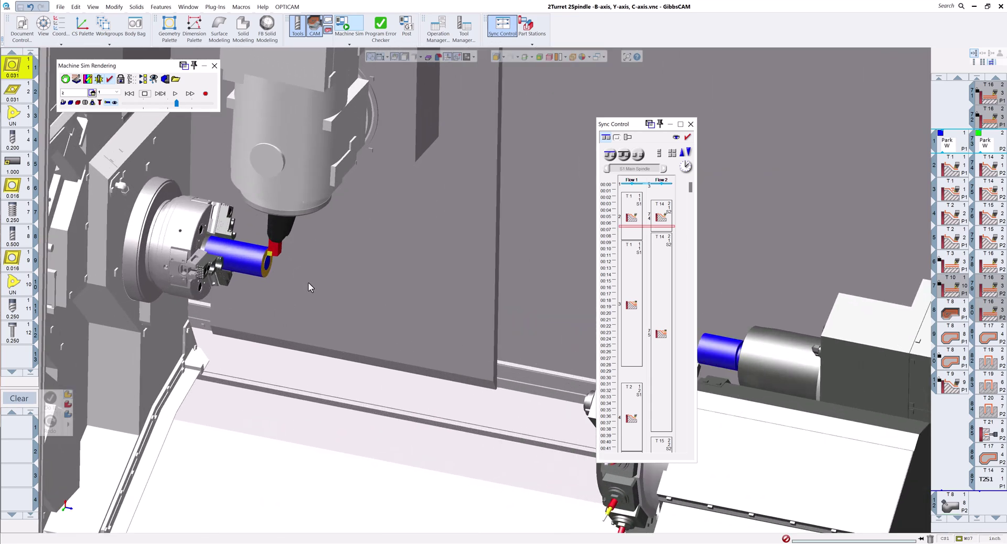
scroll(308, 282, up, 3)
middle_drag(288, 281, 408, 304)
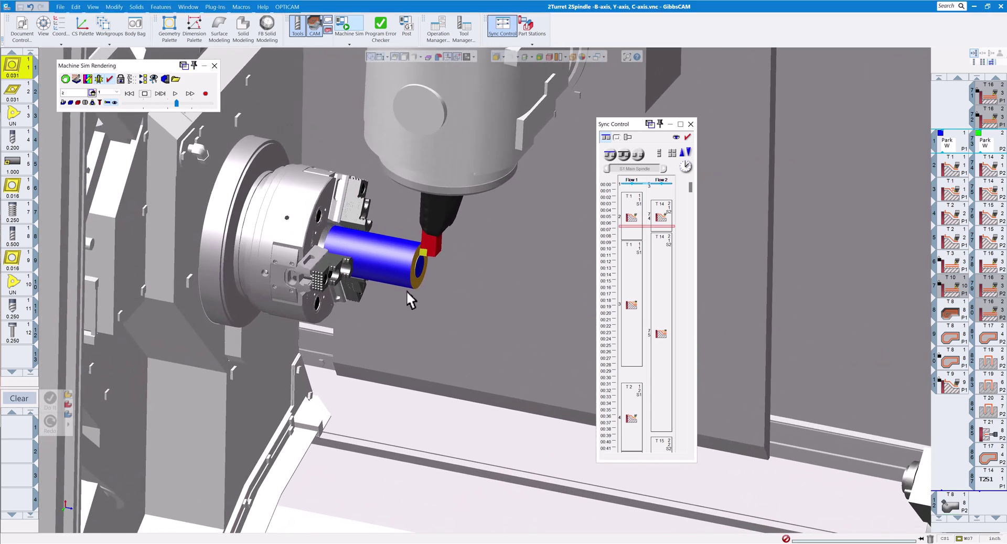
right_click(131, 70)
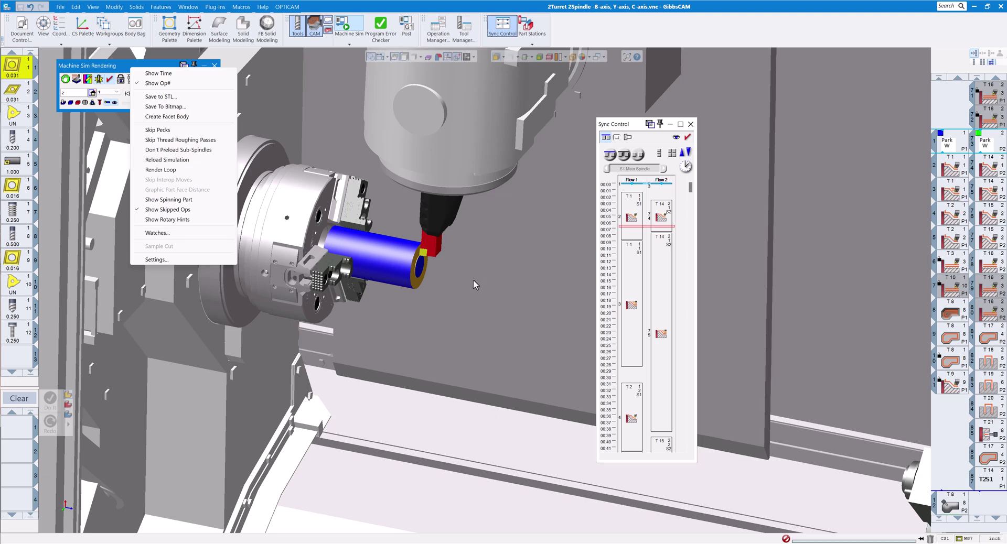
click(166, 221)
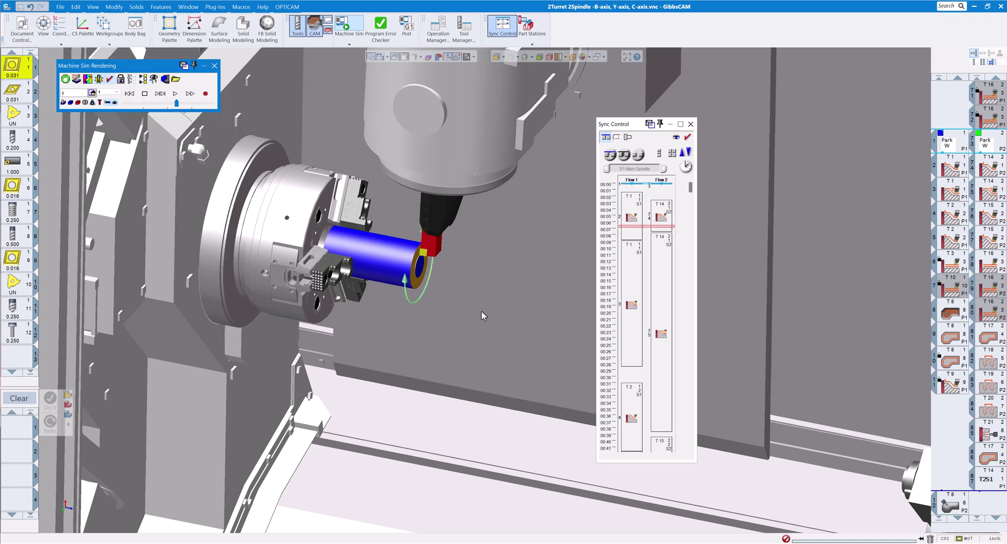
Play the turning operations and examine the rotation arrow around the main-spindle part.
scroll(462, 310, up, 5)
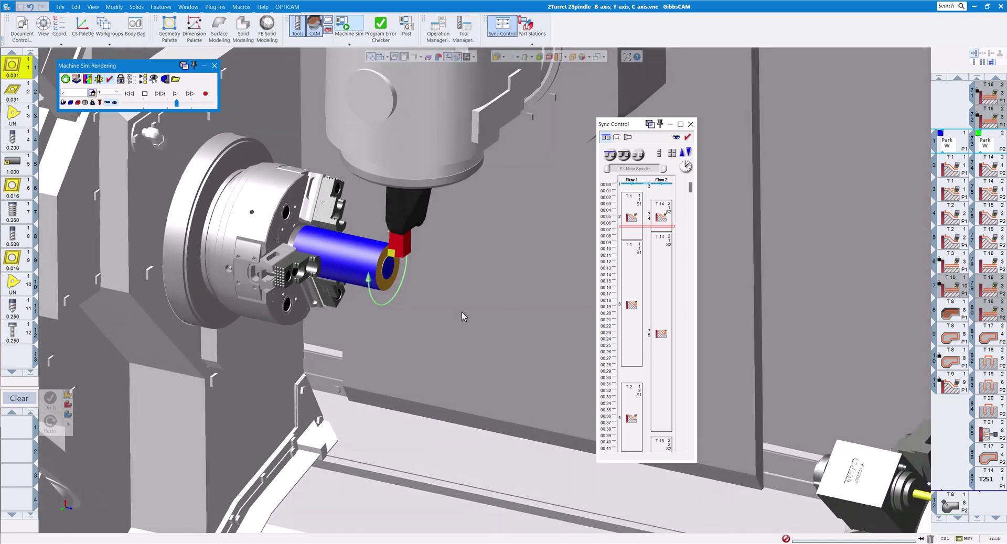
scroll(461, 310, up, 5)
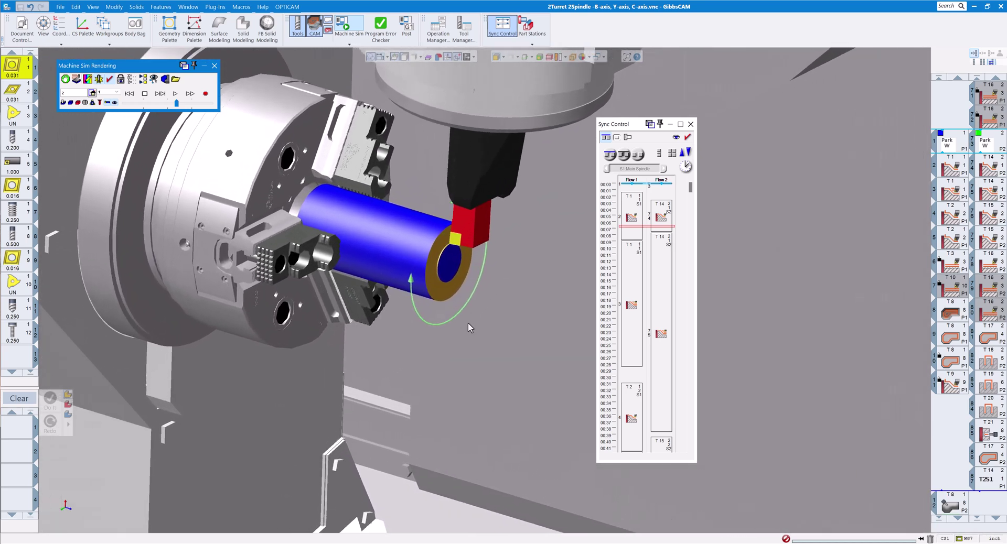
scroll(476, 312, up, 3)
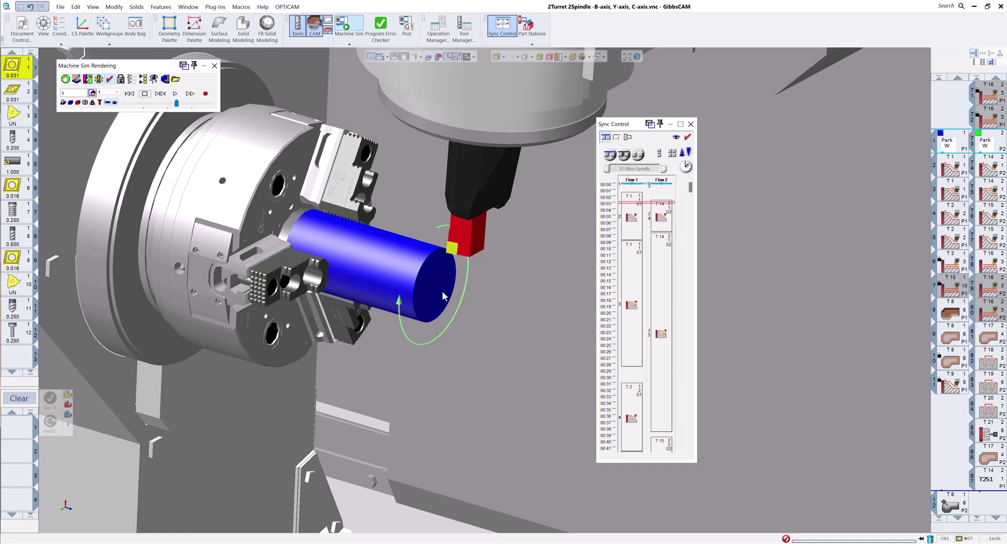
click(176, 96)
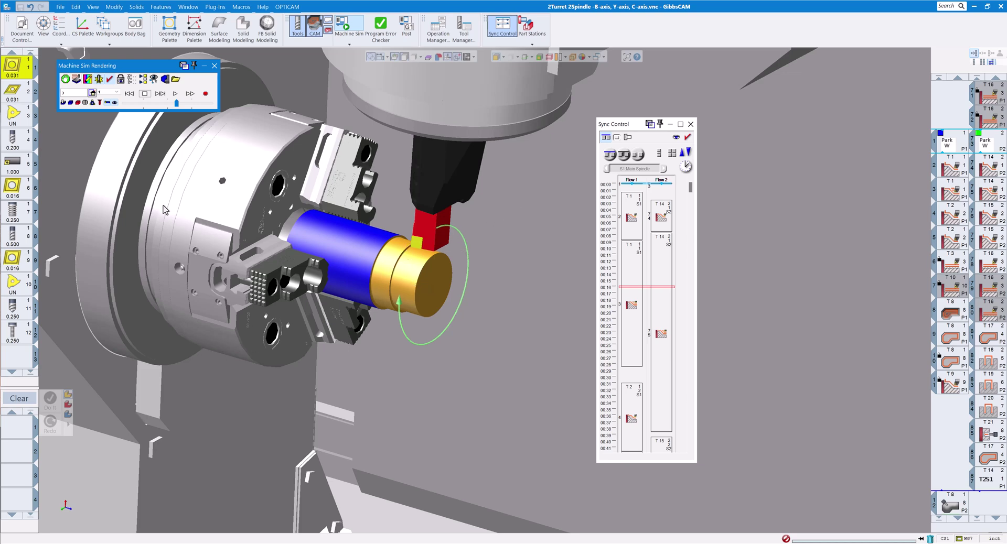
Flip the insert of turning tool 1 by turning off Insert Face Up, and close the tool's definition.
double_click(20, 74)
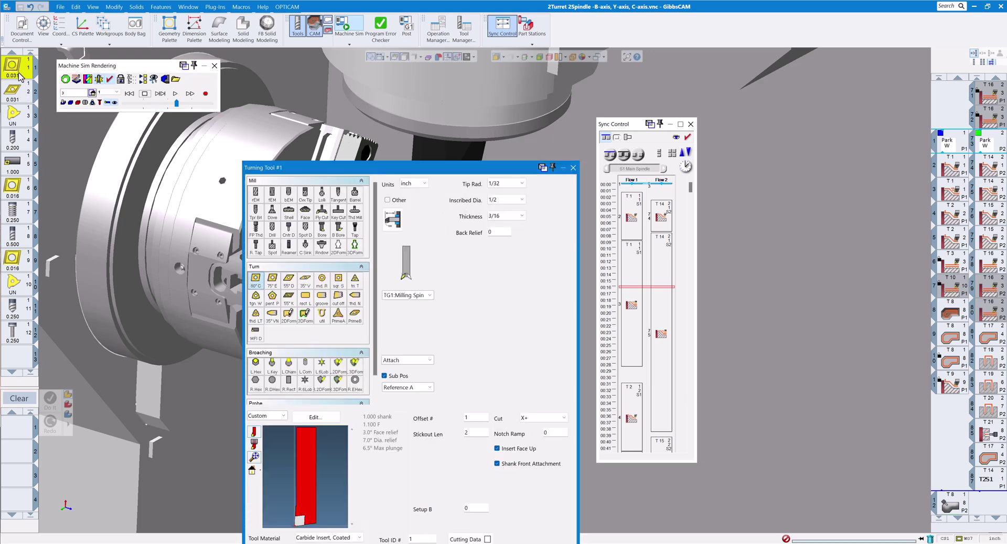
drag(323, 166, 174, 68)
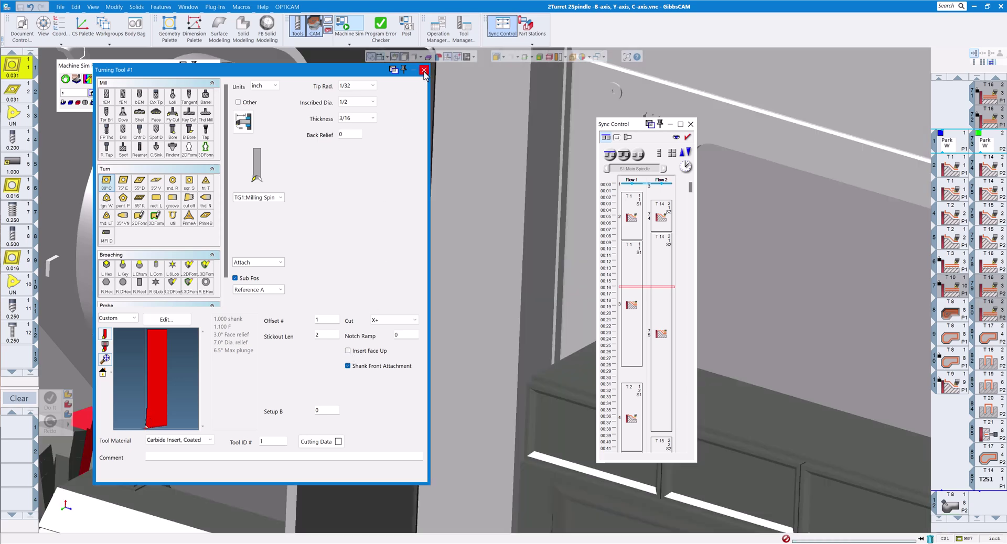
click(423, 71)
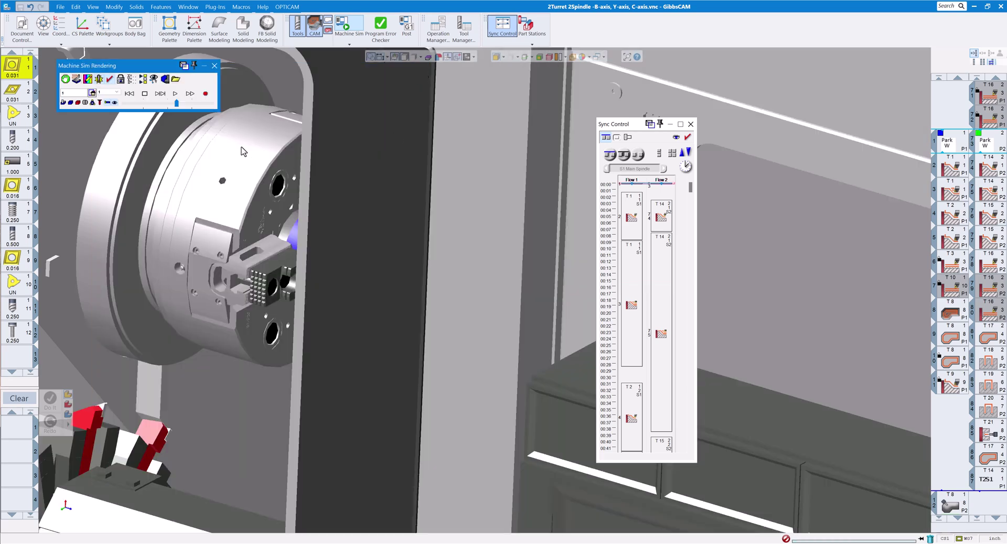
Replay the simulation to check the spindle rotation direction with the flipped insert, and close Sync Control.
click(175, 96)
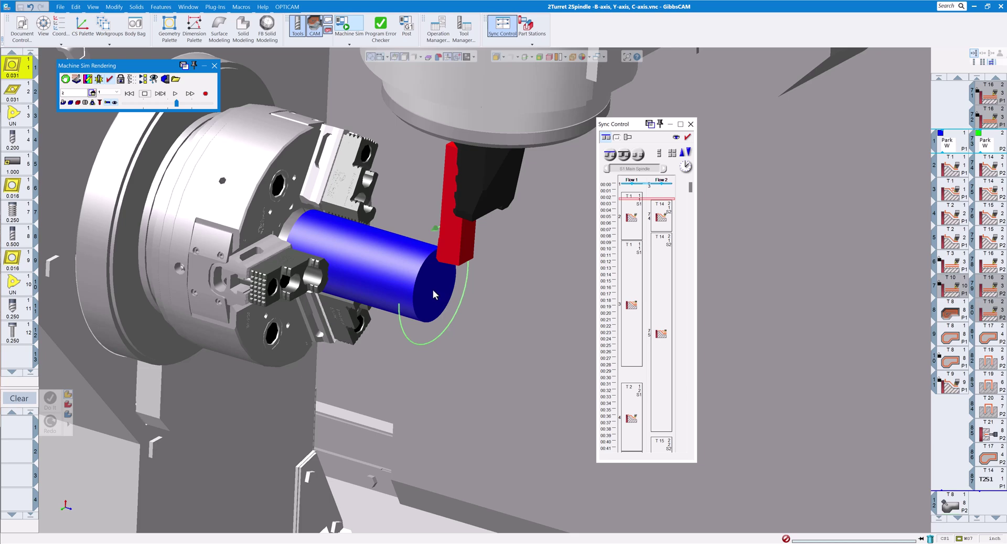
middle_drag(446, 306, 447, 310)
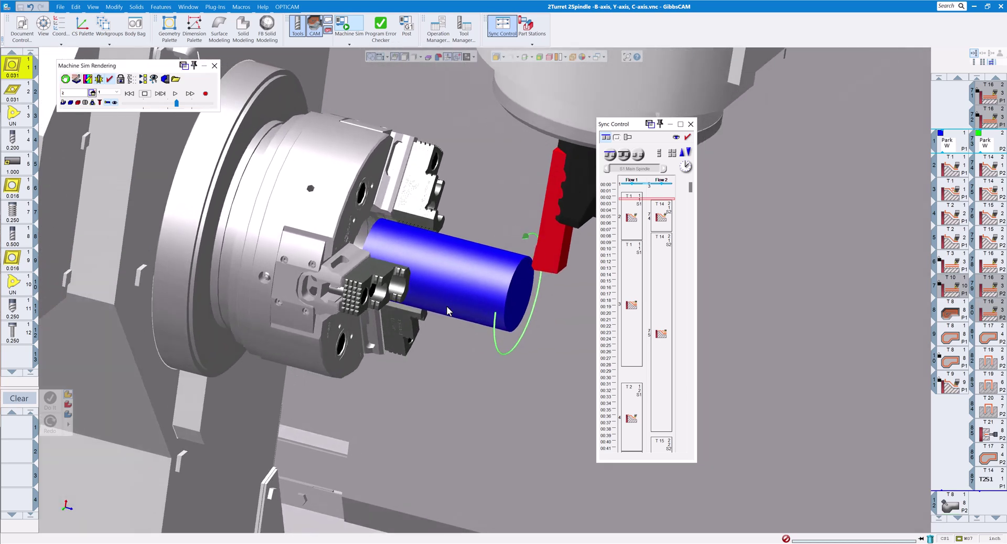
scroll(446, 311, up, 2)
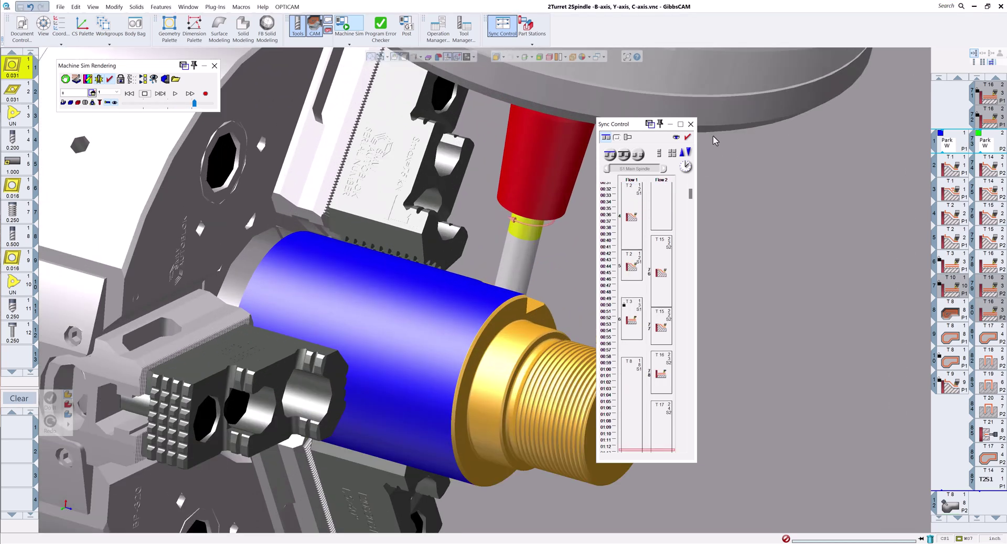
click(691, 123)
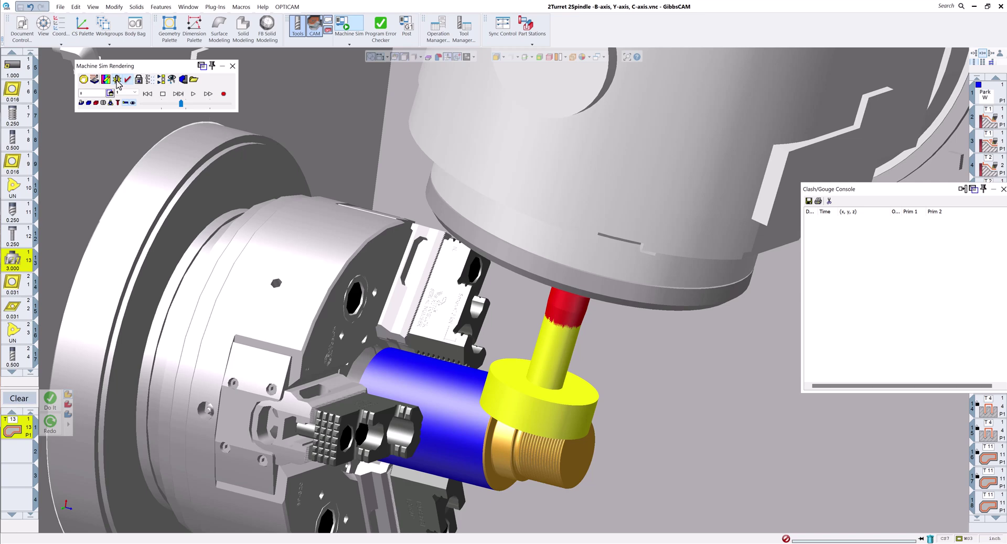
Open the Machine Simulation Settings, review the collision and program error options, and close them.
click(121, 69)
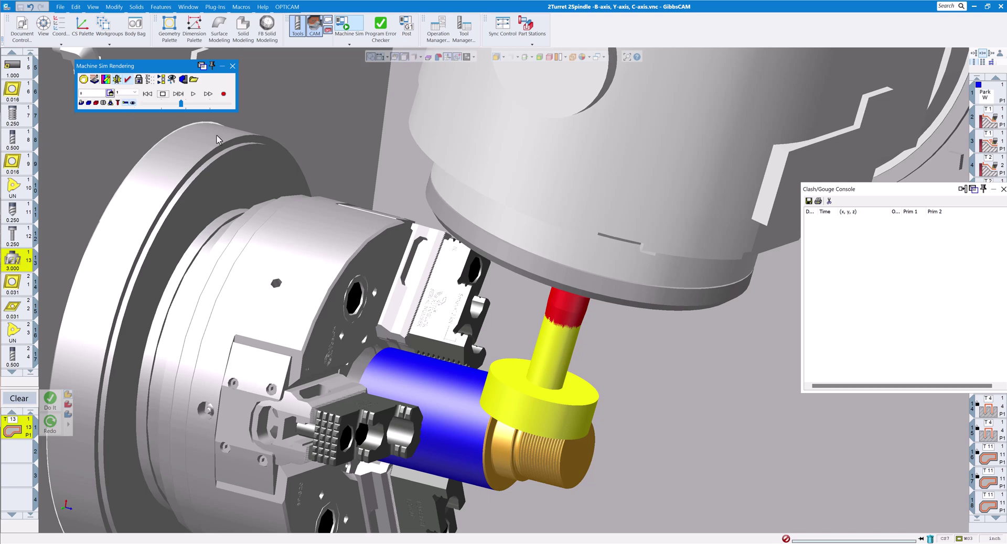
right_click(122, 67)
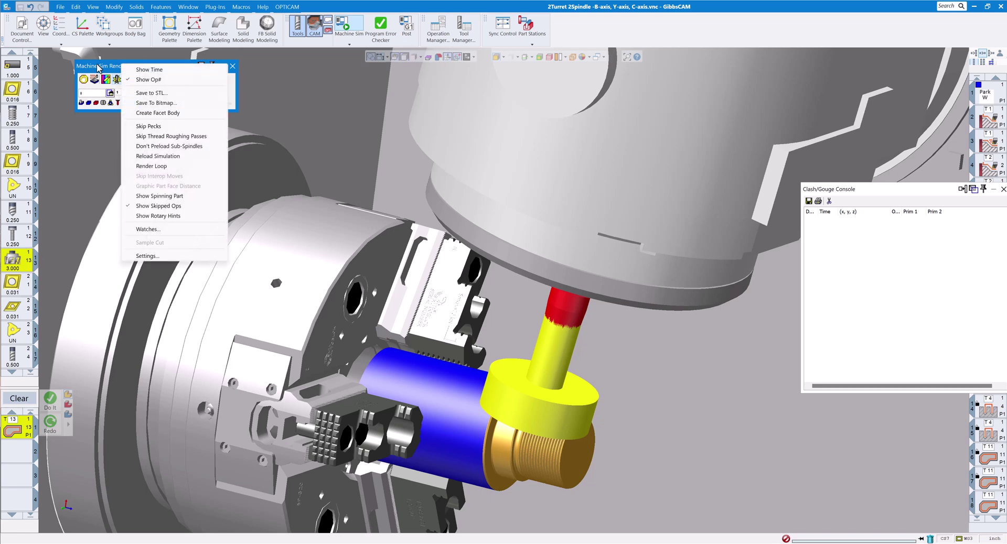
click(158, 256)
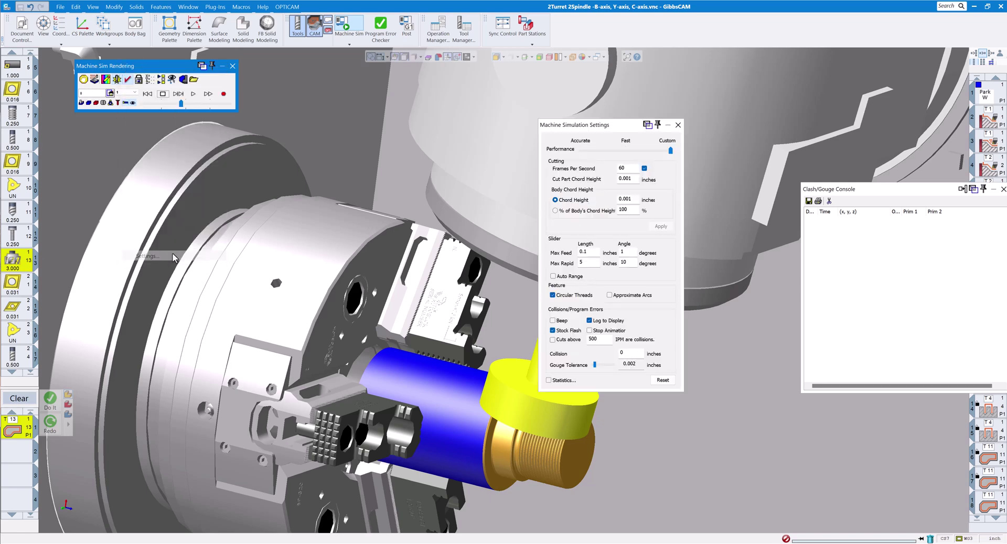
drag(592, 128, 556, 89)
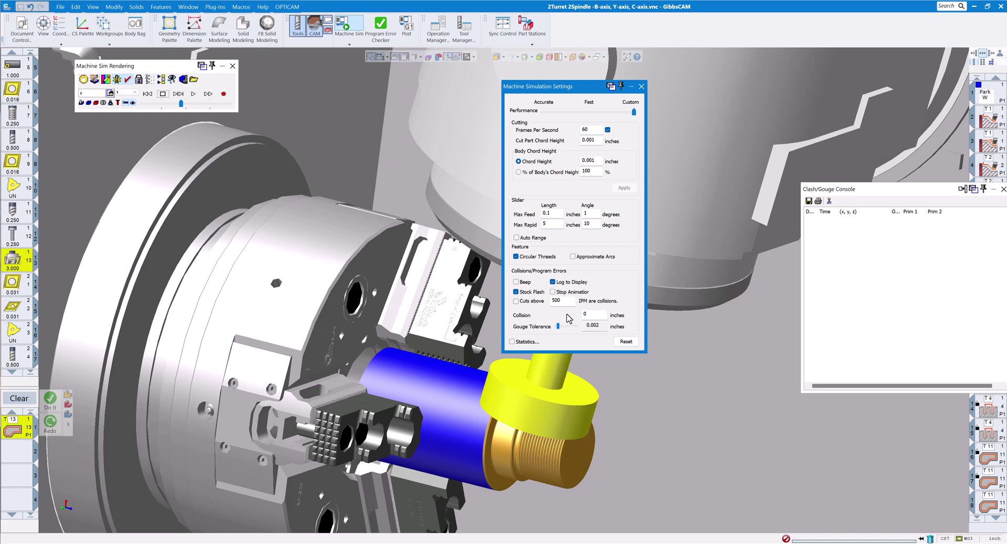
click(642, 87)
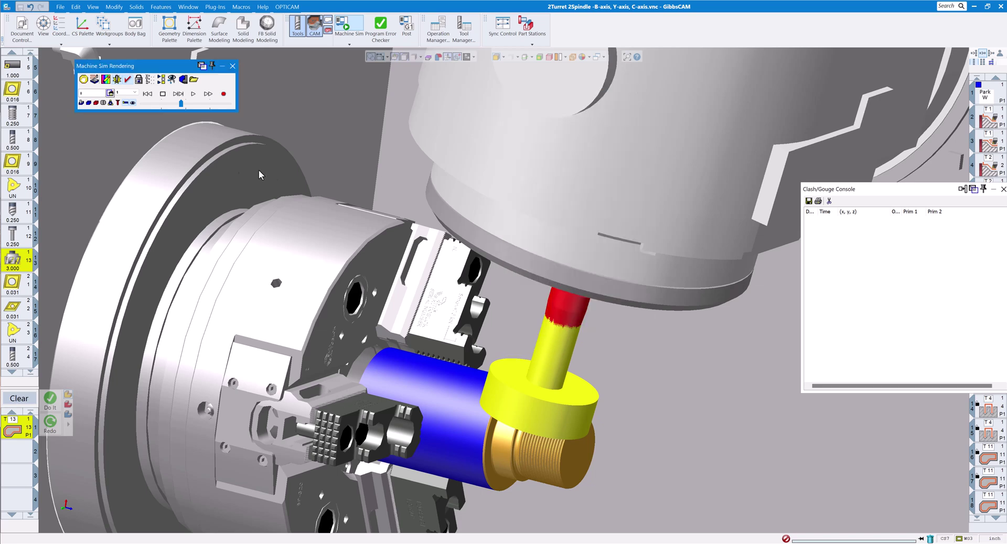
Simulate the tool 13 operation to log its clashes, and widen the Clash/Gouge Console and its Description and Op # columns.
click(194, 94)
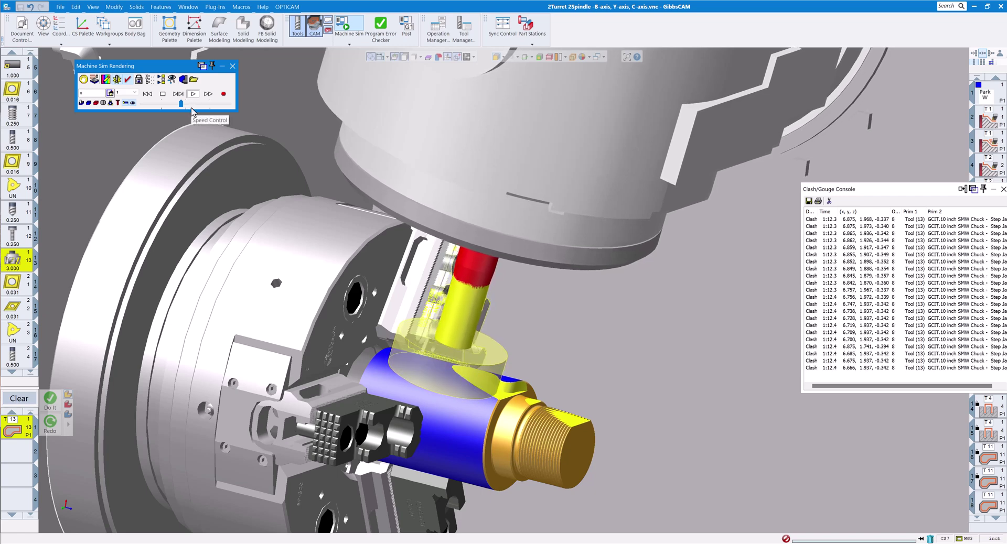
click(164, 95)
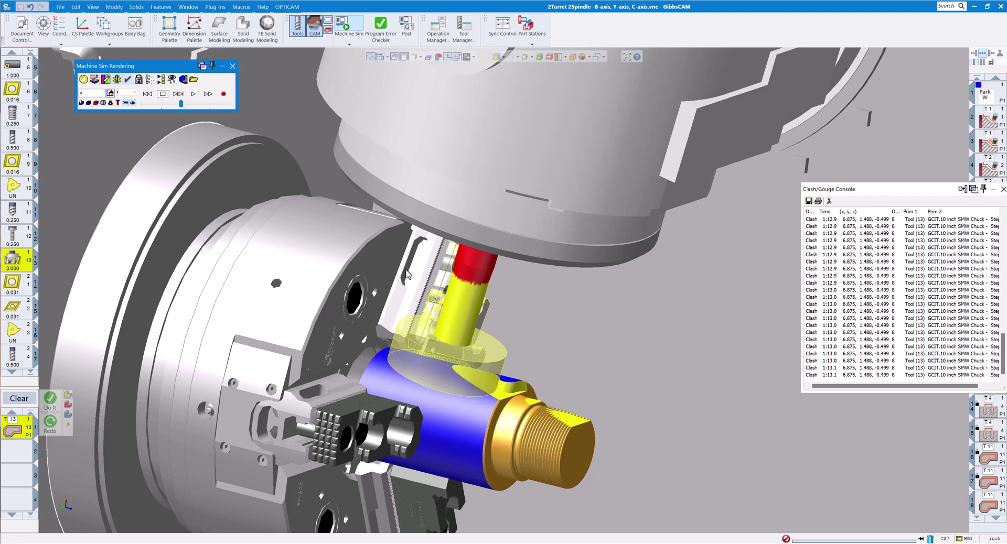
drag(884, 194, 777, 205)
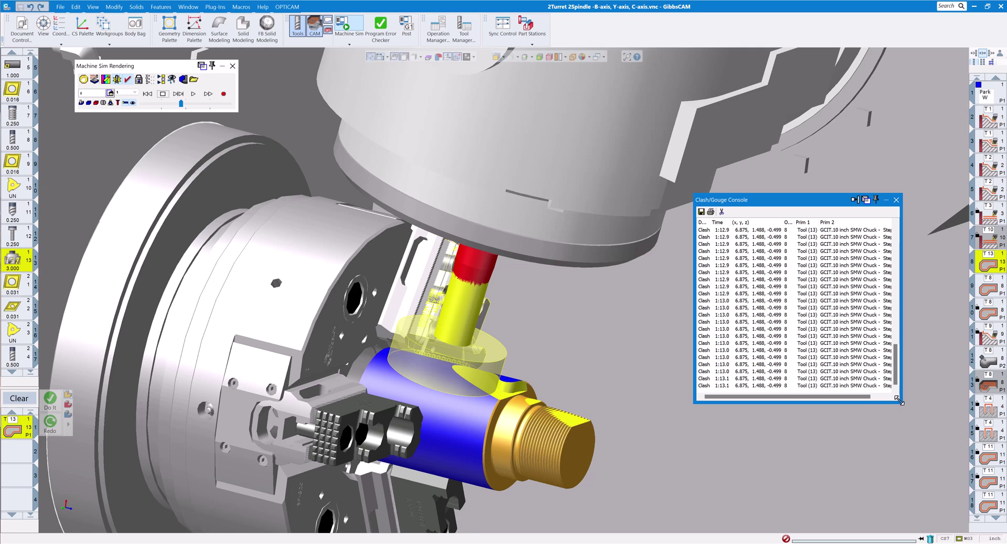
drag(899, 400, 963, 404)
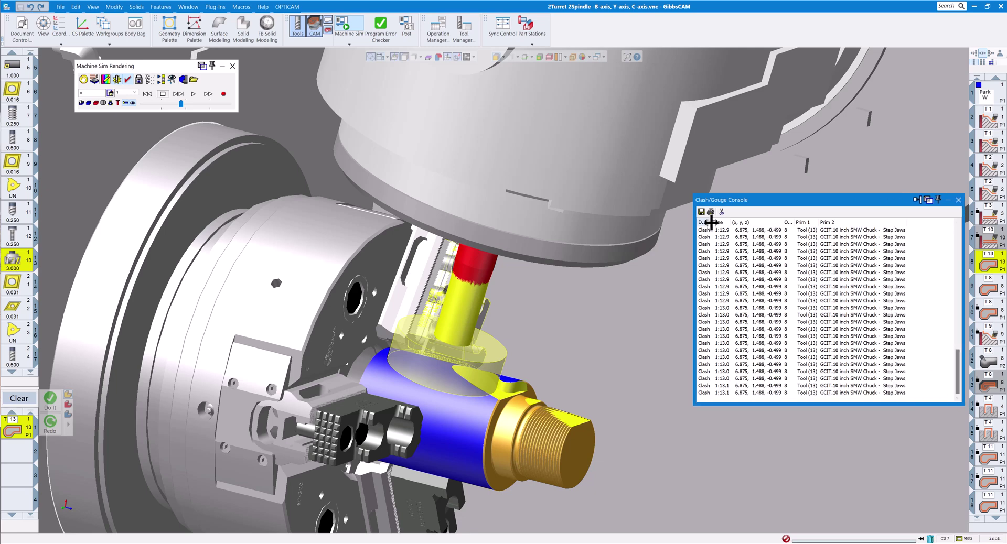
mouse_move(711, 222)
mouse_down()
mouse_move(740, 223)
mouse_move(731, 223)
mouse_up()
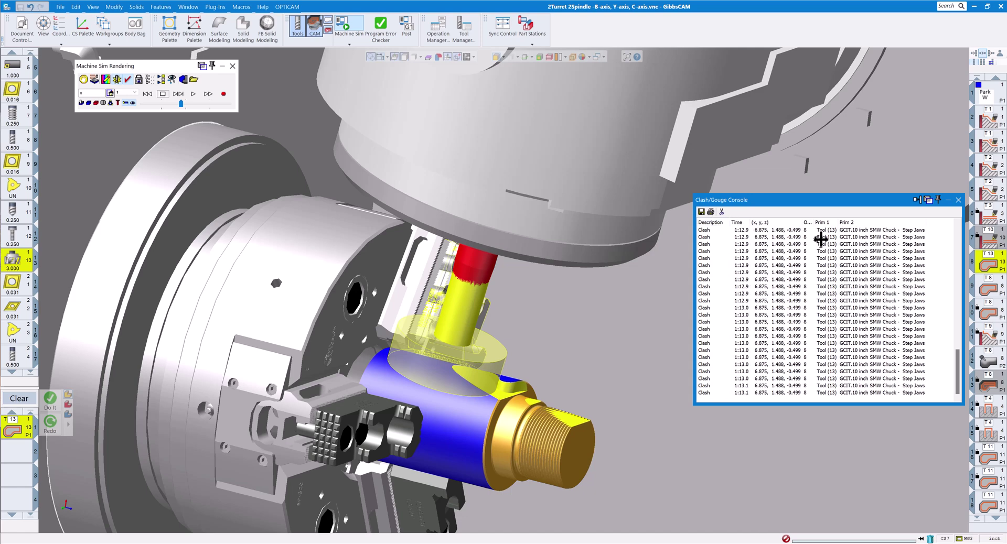
drag(813, 223, 850, 224)
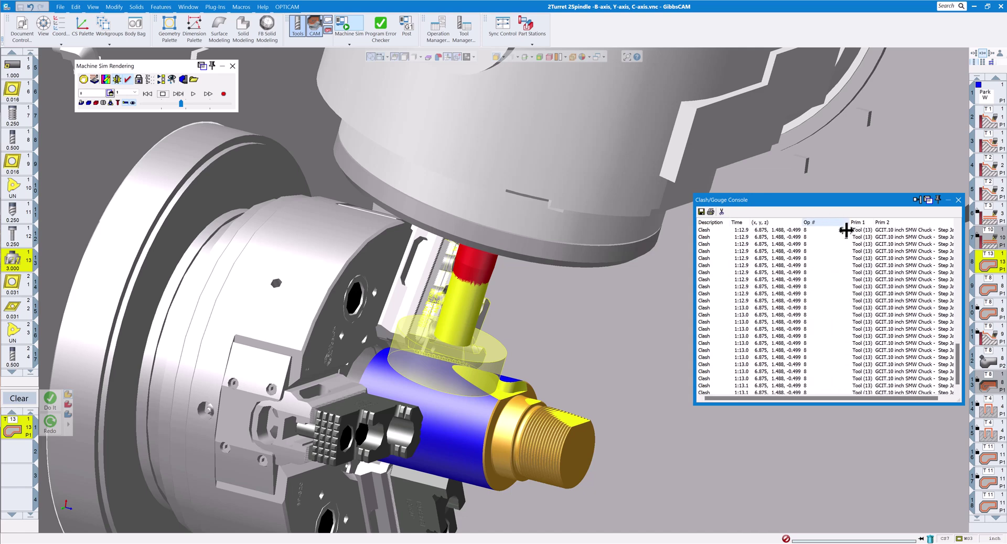
Look through the logged clashes and examine the collision between tool 13 and the chuck's step jaws from the front.
scroll(825, 288, up, 5)
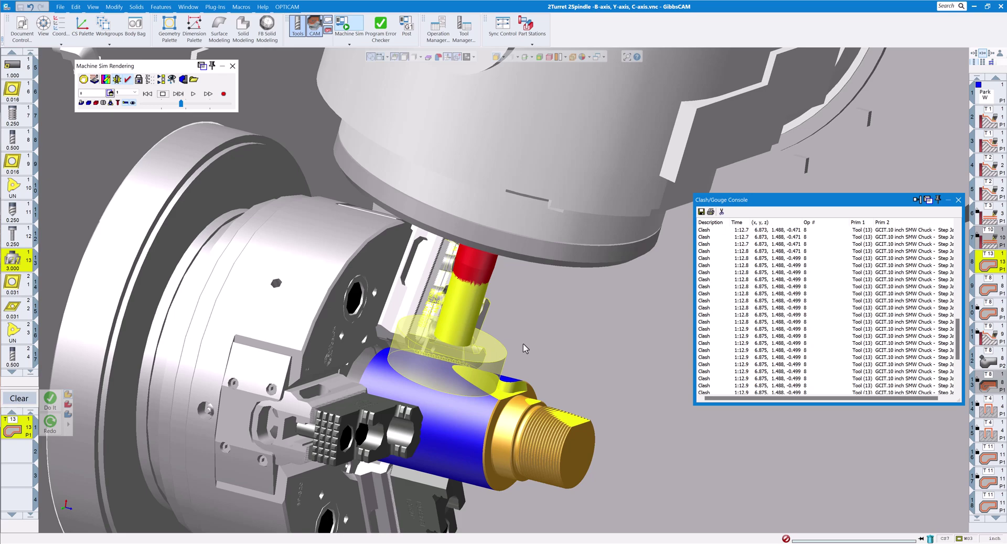
scroll(531, 350, up, 8)
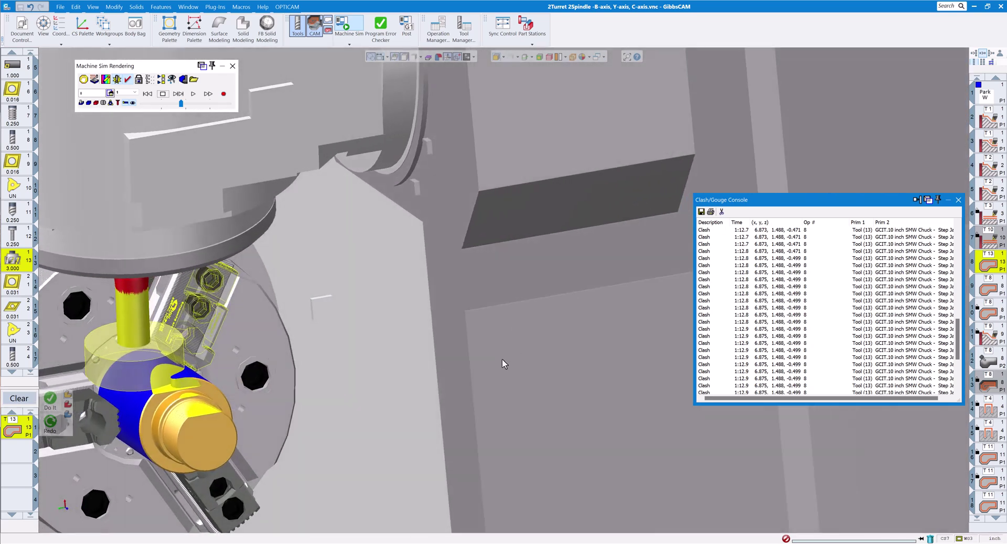
scroll(498, 361, down, 8)
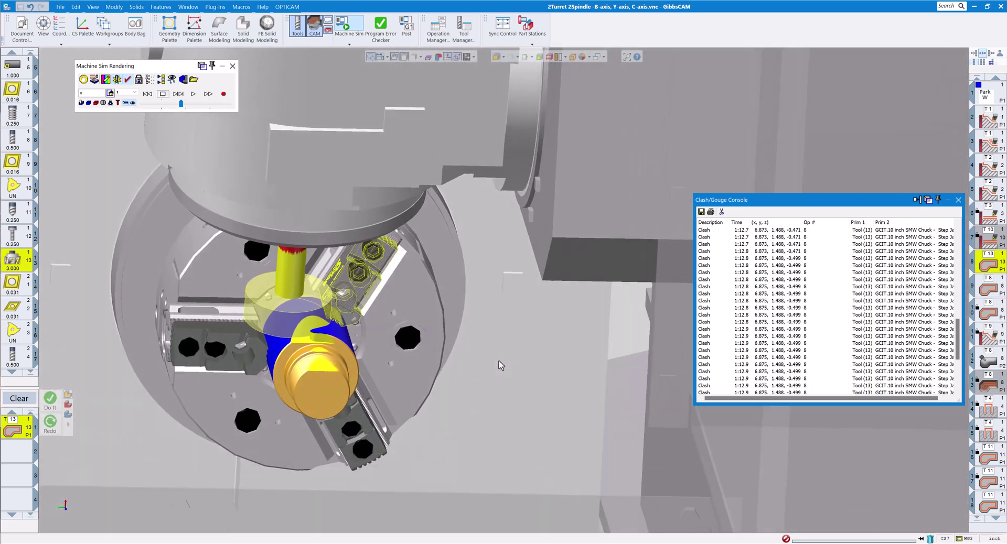
middle_drag(501, 365, 226, 168)
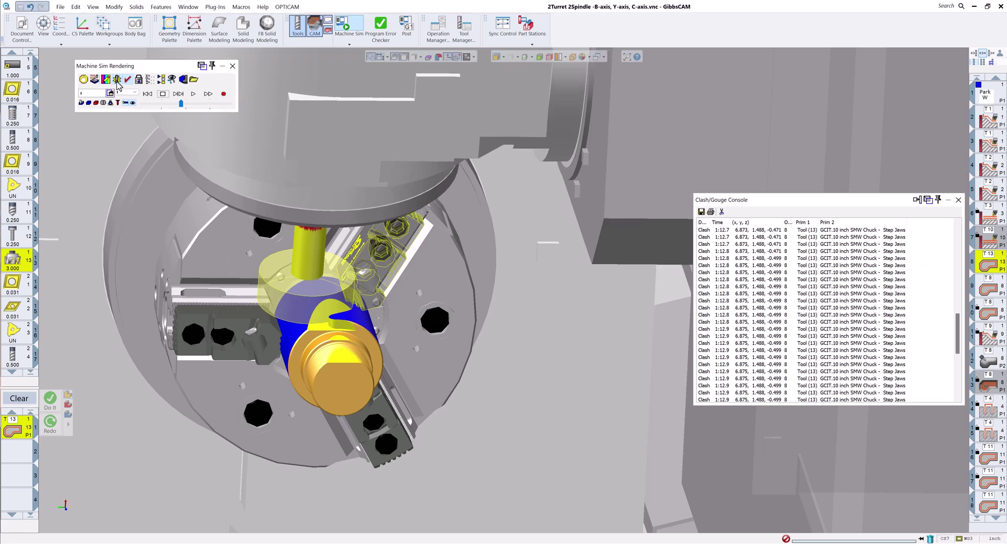
Close the Clash/Gouge Console and replay the tool 13 operation to watch its collision with the chuck's step jaws.
click(118, 84)
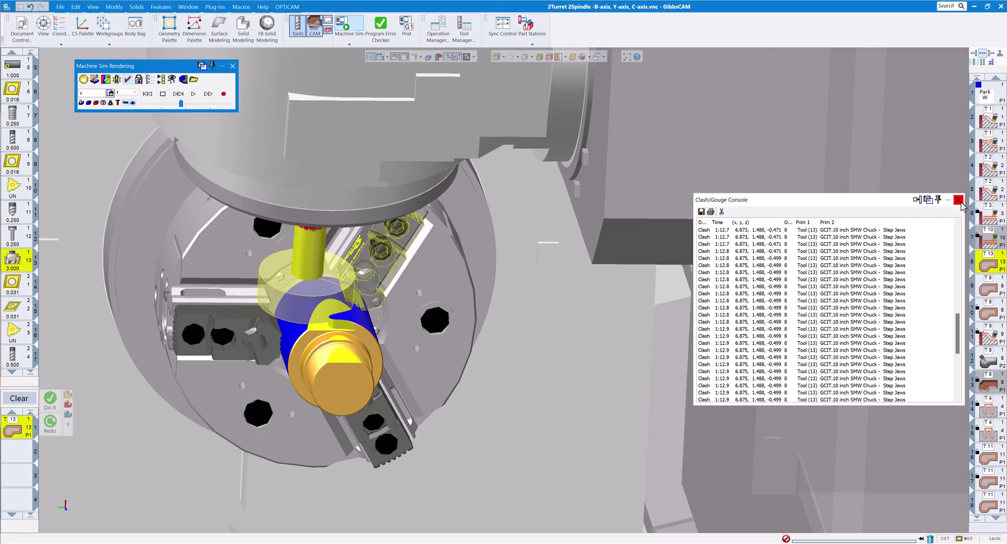
click(958, 199)
click(193, 93)
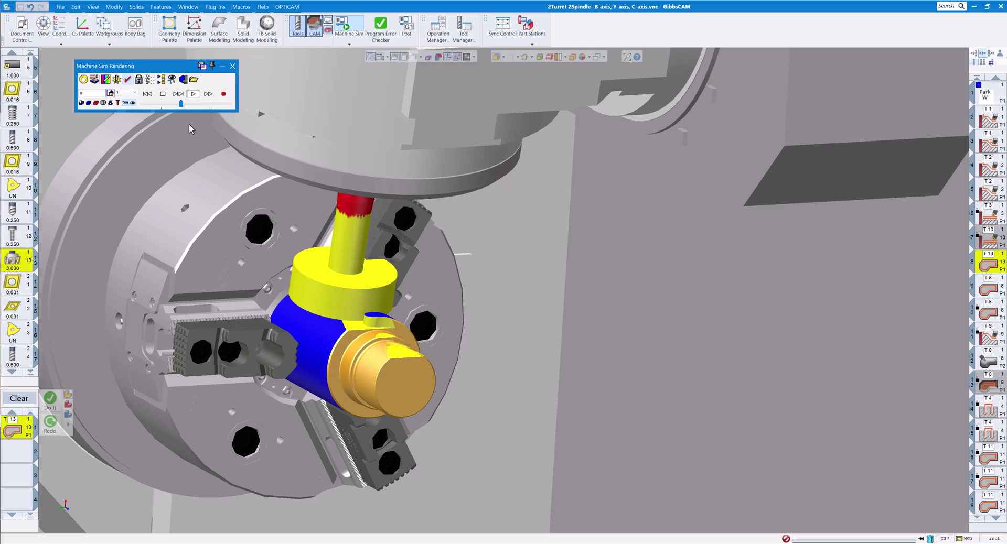
click(163, 93)
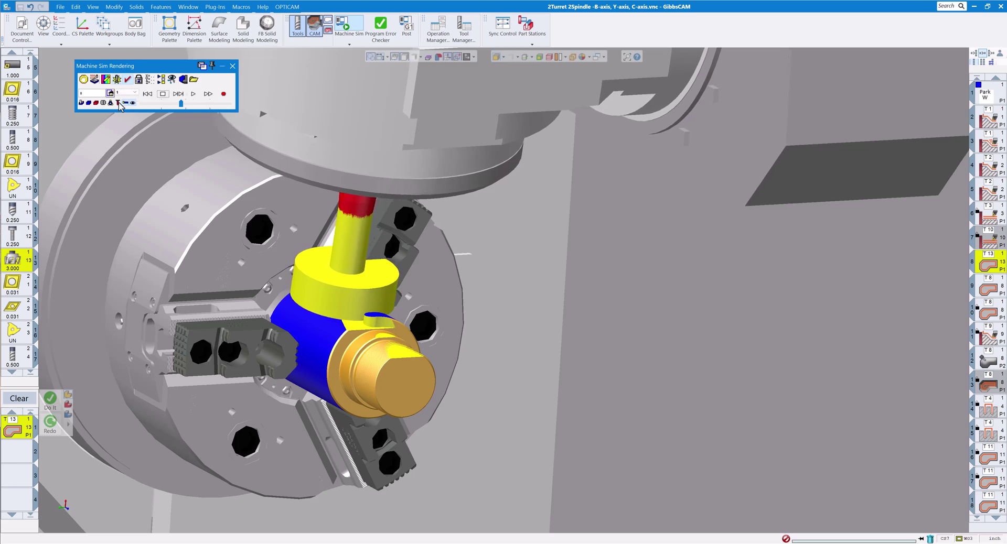
click(194, 94)
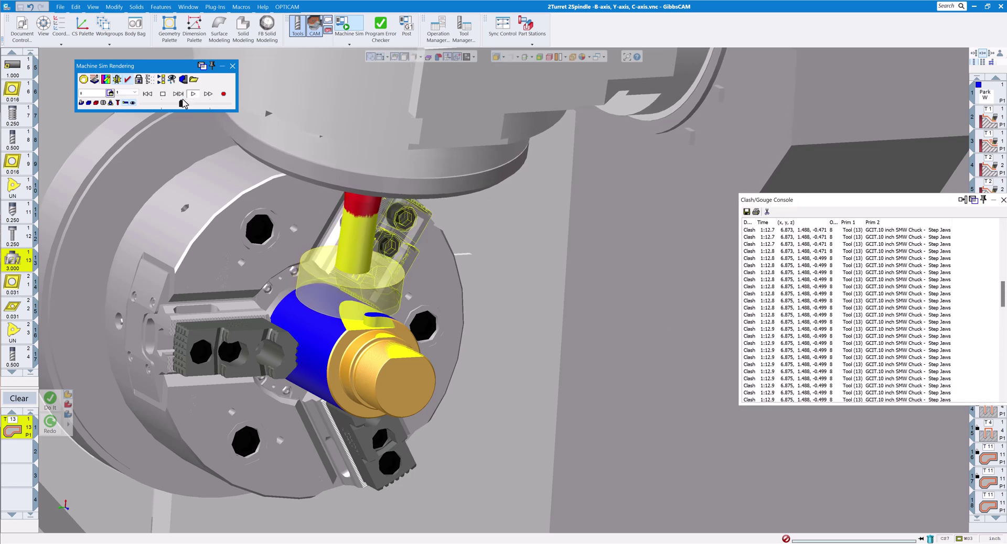
click(163, 95)
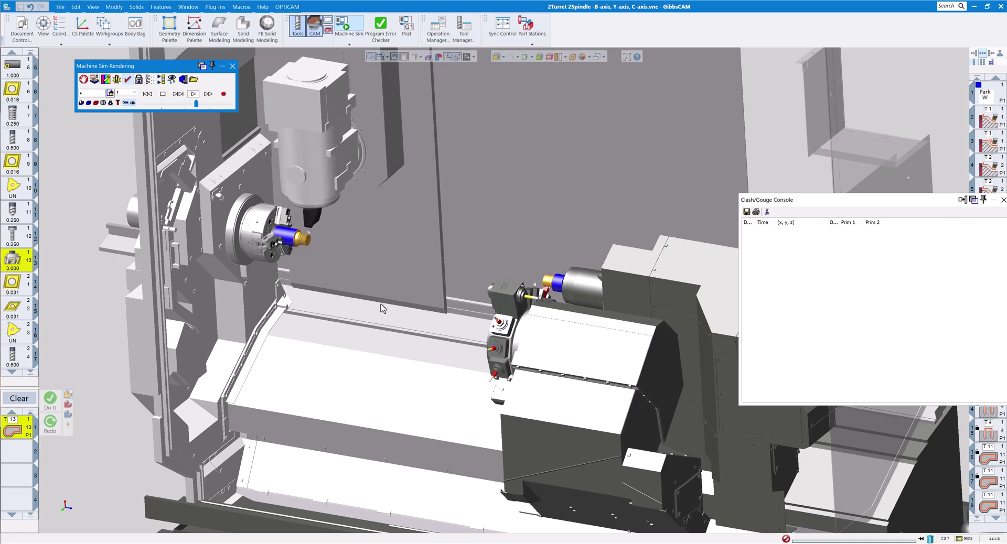
Run the simulation with both spindles in view at a higher playback speed, and stop it during the tool 13 operation.
click(194, 95)
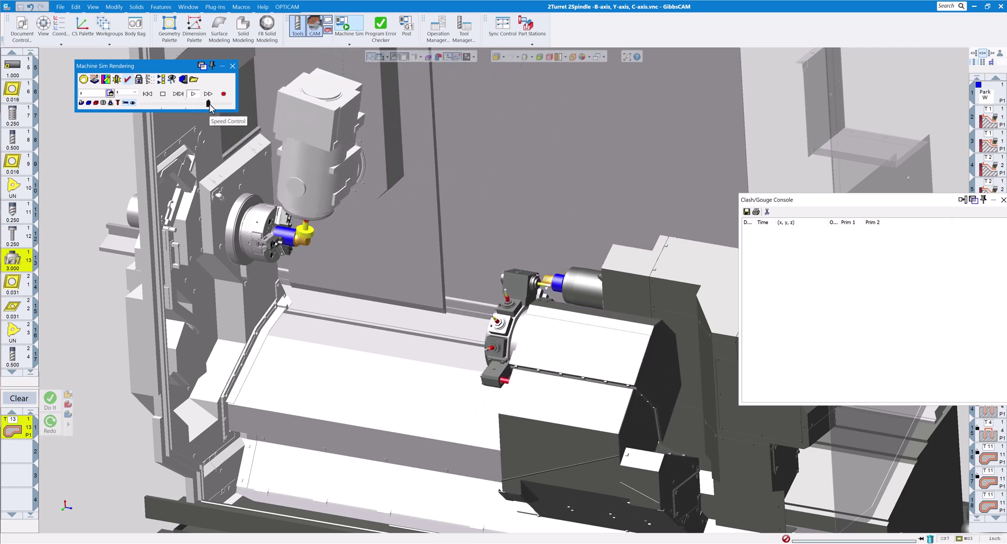
click(208, 105)
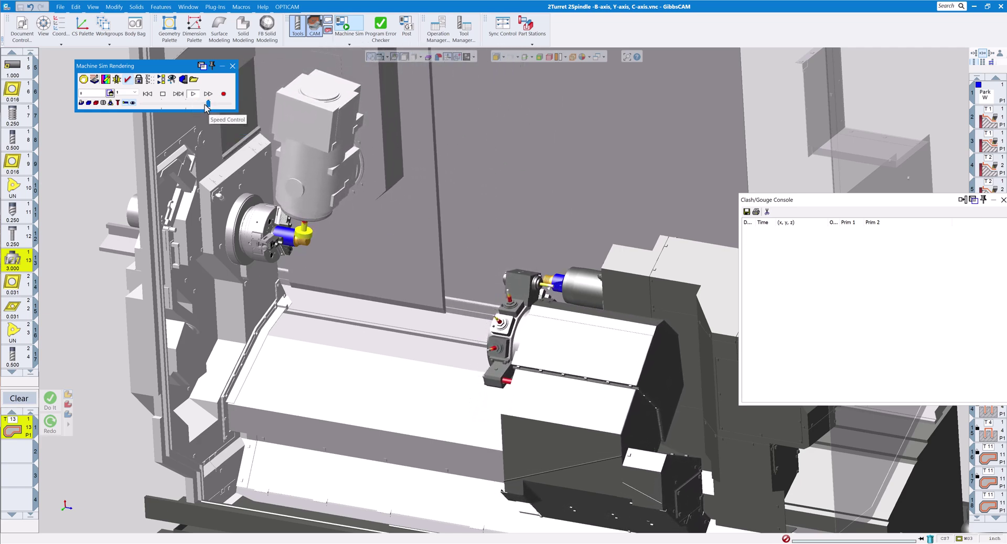
click(213, 103)
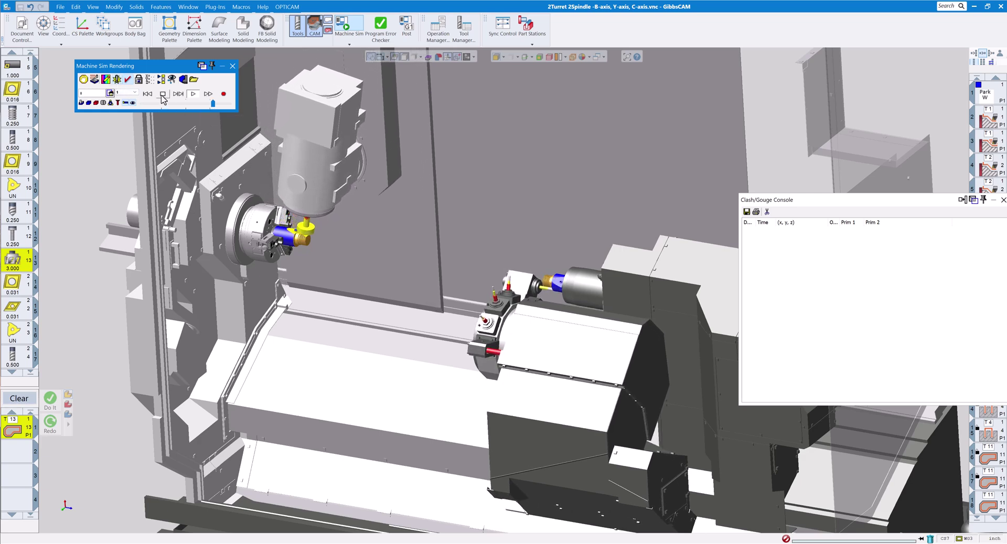
click(163, 95)
Open the Machine Simulation Settings, review the performance, slider and collision options, resume the simulation and close the settings.
right_click(144, 70)
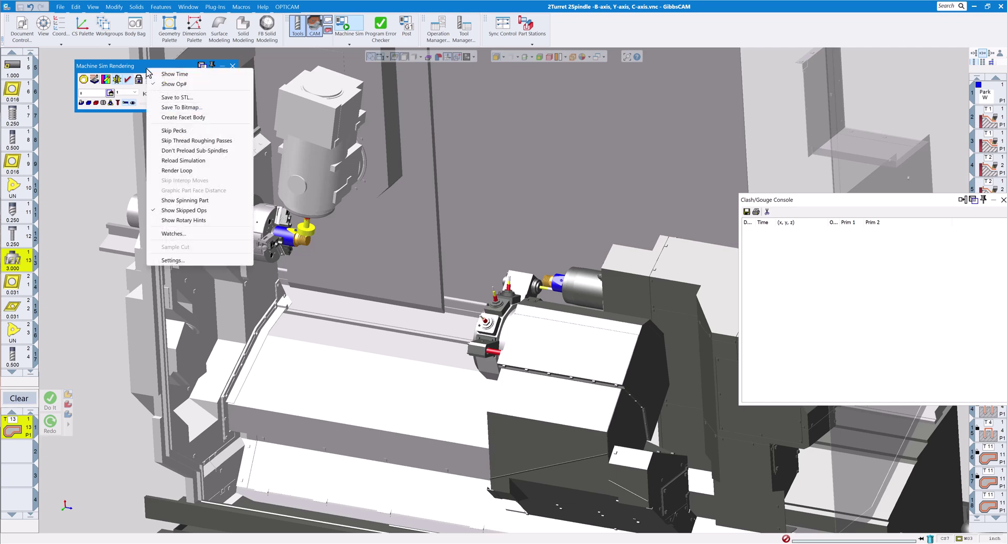
click(174, 260)
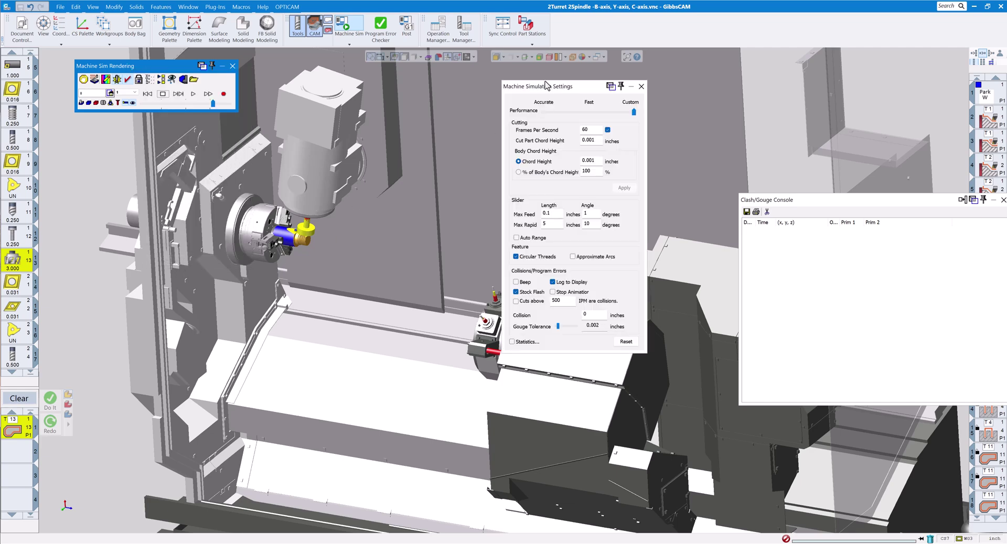
drag(545, 86, 427, 123)
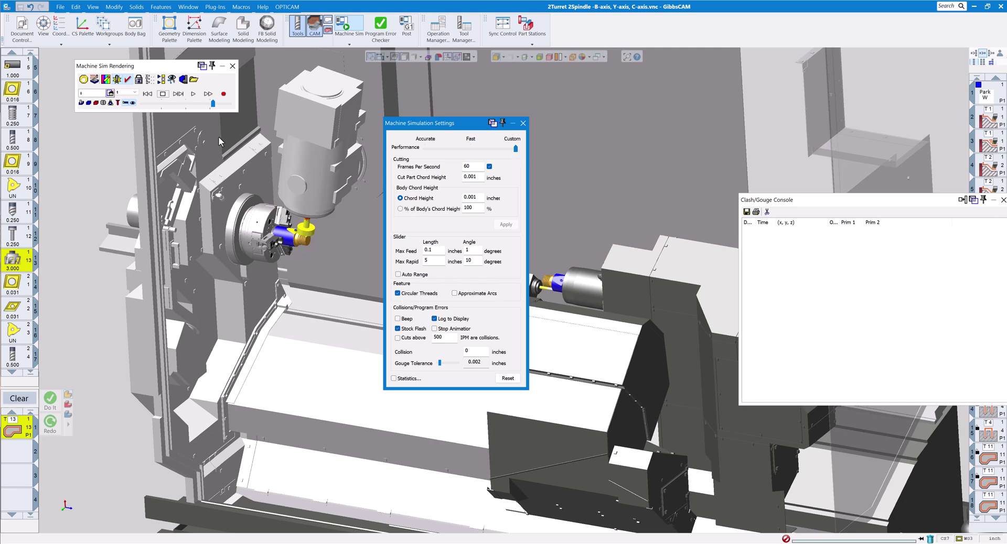
click(193, 93)
click(523, 123)
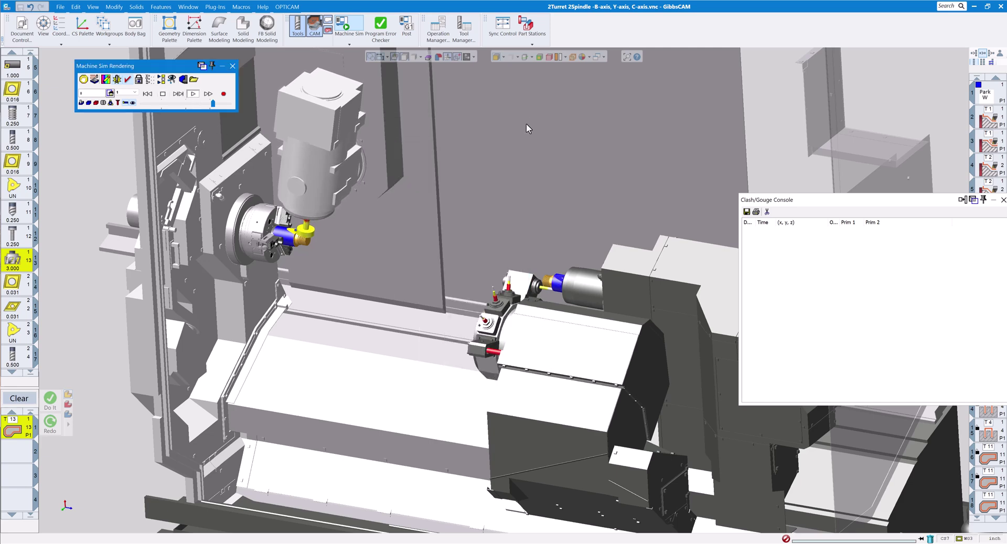
Raise the playback speed to its maximum while watching the simulation on both spindles.
click(220, 105)
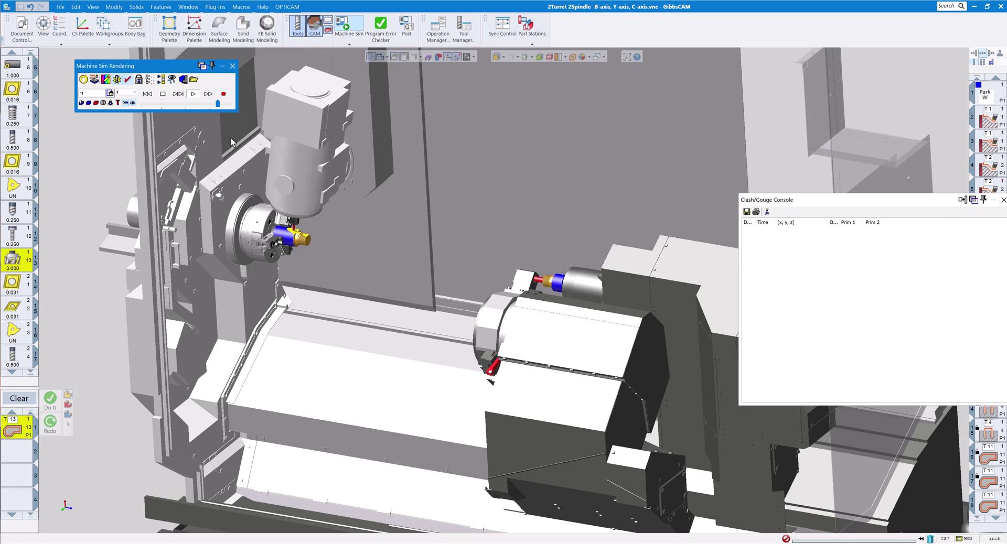
click(223, 103)
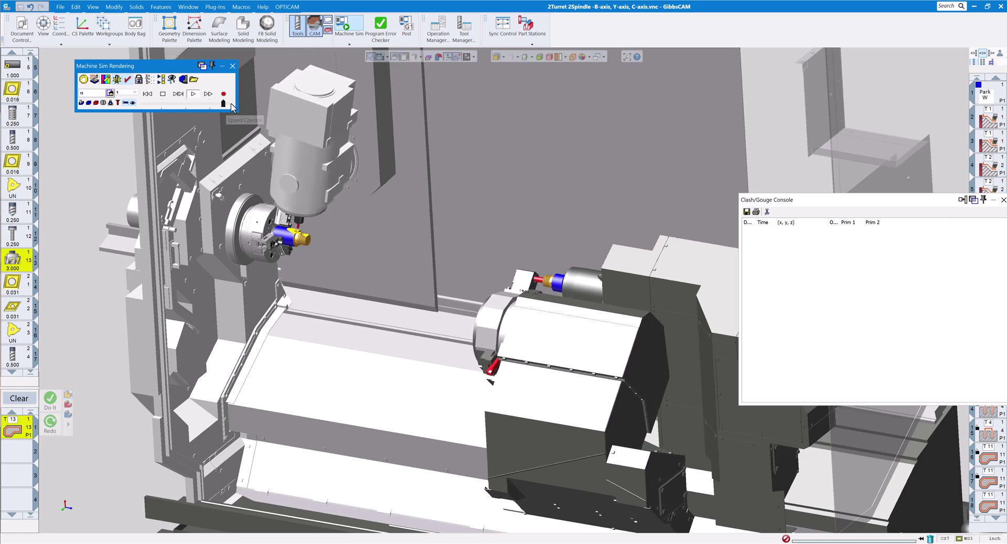
click(224, 103)
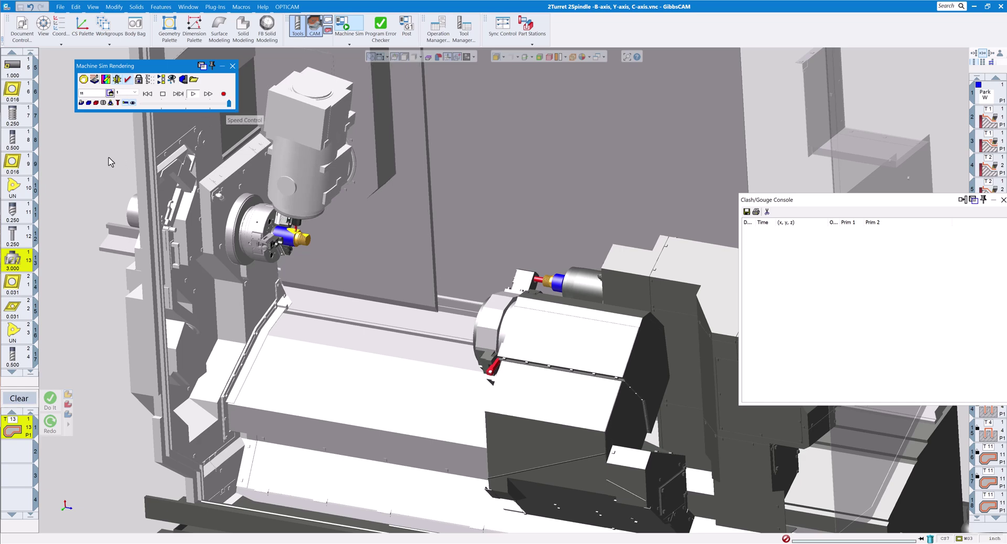